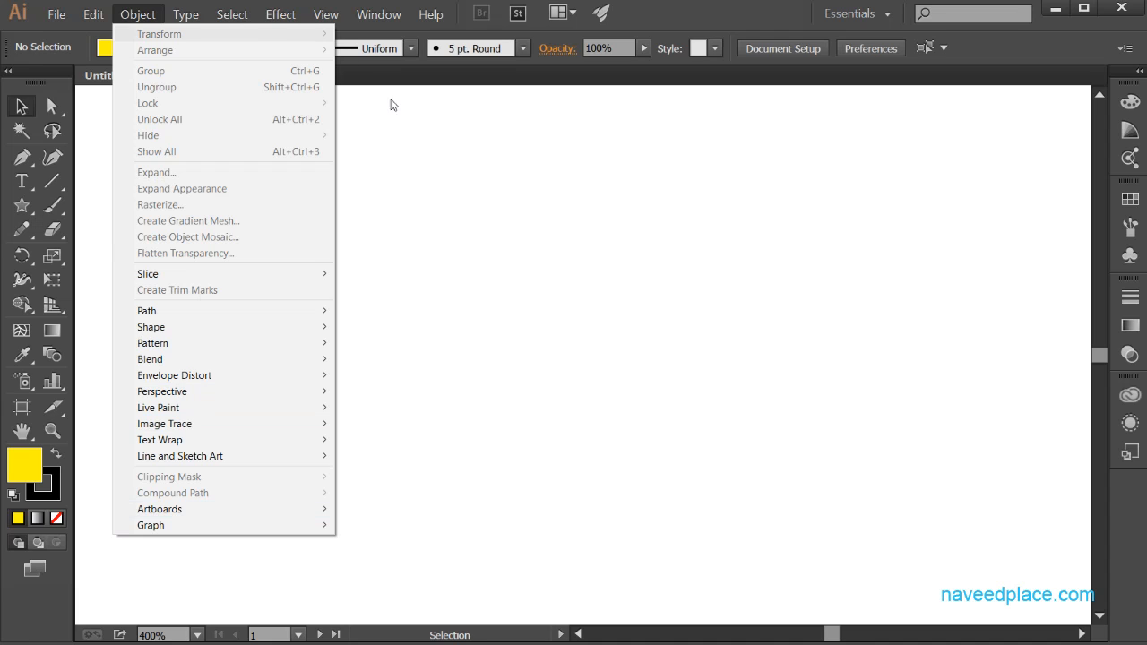
pyautogui.click(669, 221)
pyautogui.click(147, 18)
pyautogui.click(563, 181)
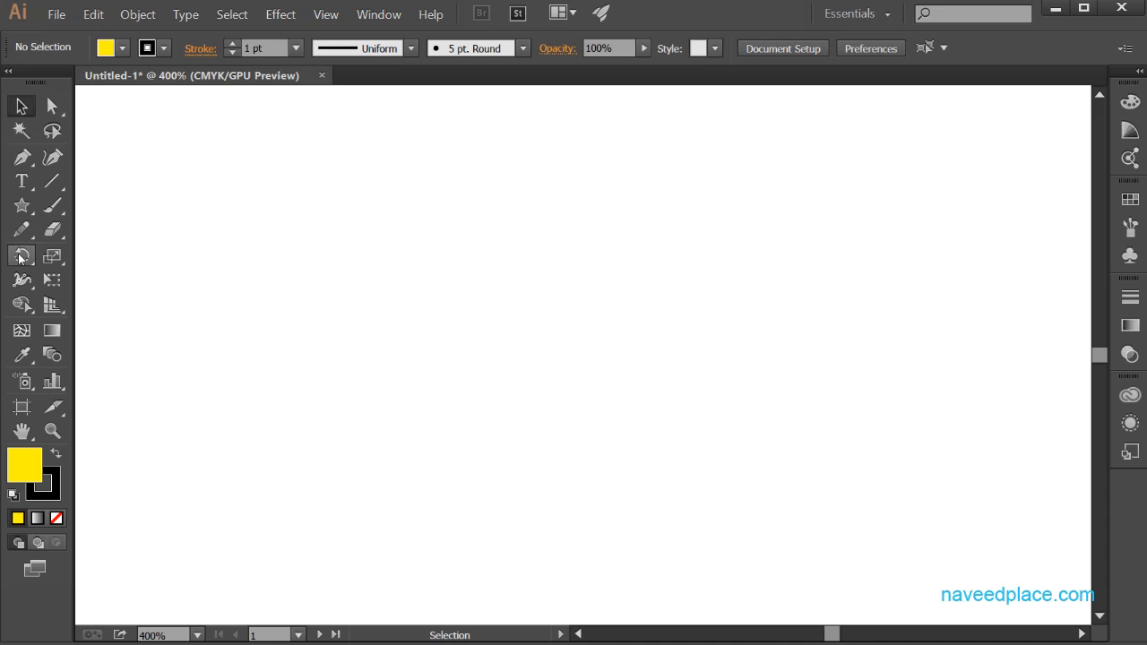
# Draw a yellow rectangle with a black outline on the artboard and select it.
pyautogui.moveTo(22, 205); pyautogui.dragTo(132, 209)
pyautogui.moveTo(272, 246); pyautogui.dragTo(557, 421)
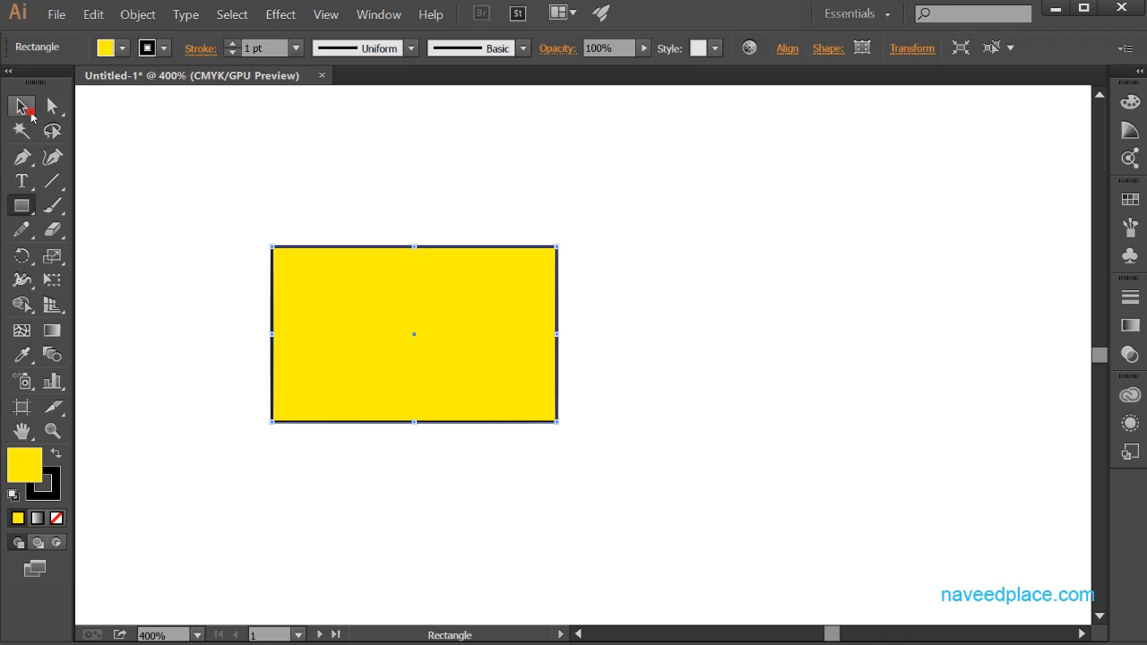
pyautogui.click(21, 106)
pyautogui.moveTo(246, 203); pyautogui.dragTo(661, 491)
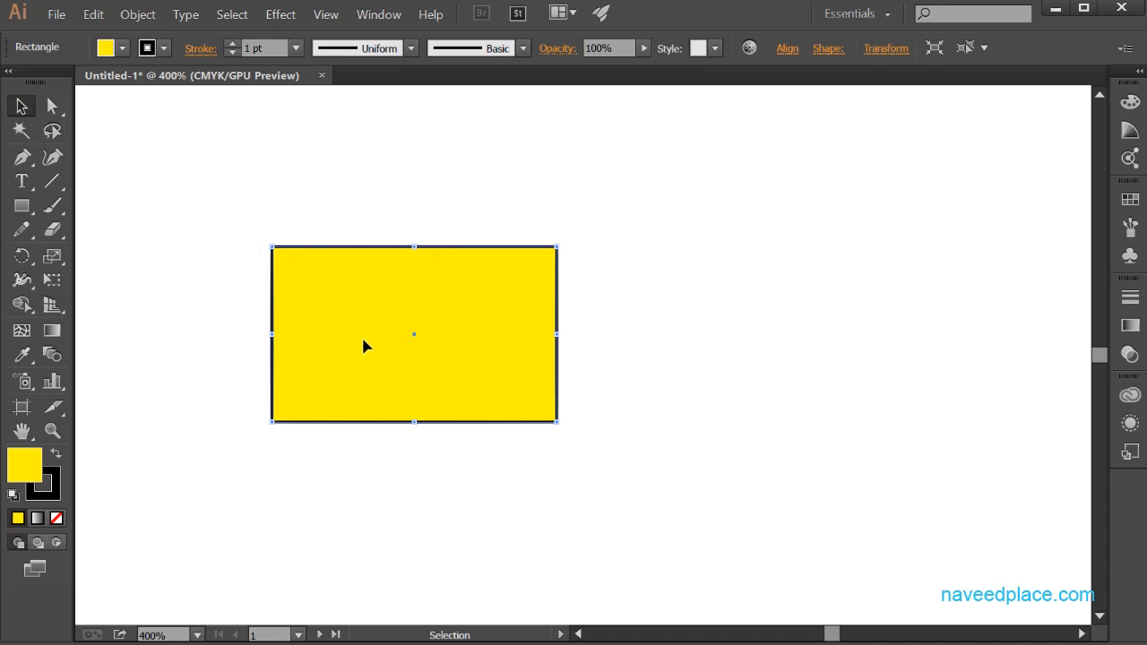
# Open the Move transform for the selected rectangle and turn on its preview.
pyautogui.click(138, 15)
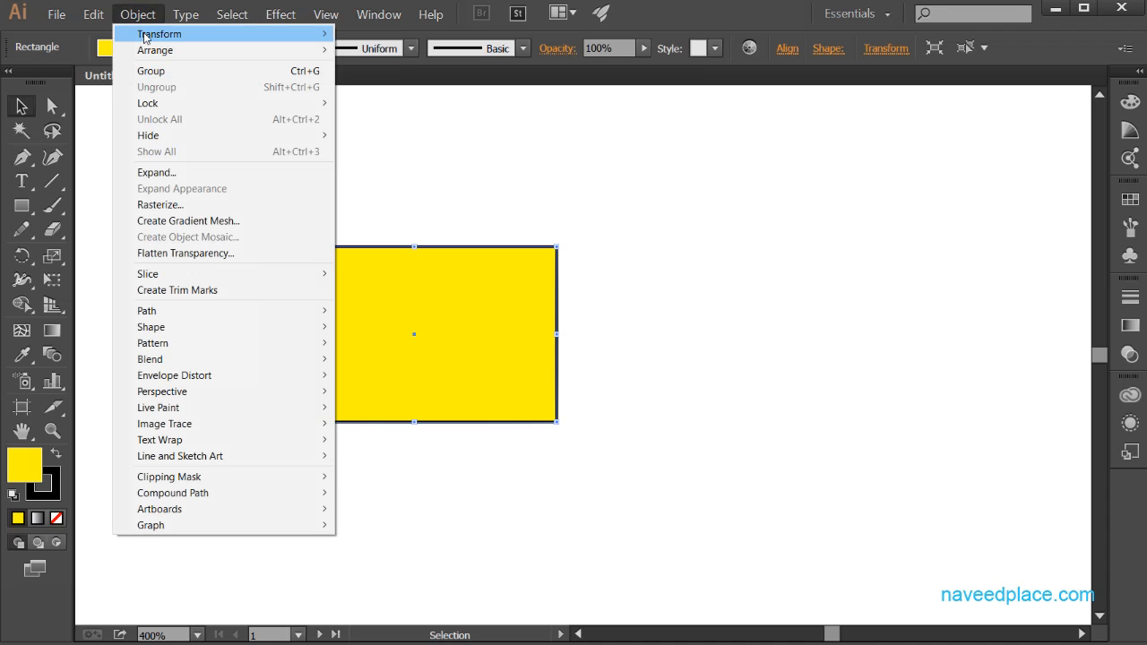
pyautogui.moveTo(145, 38)
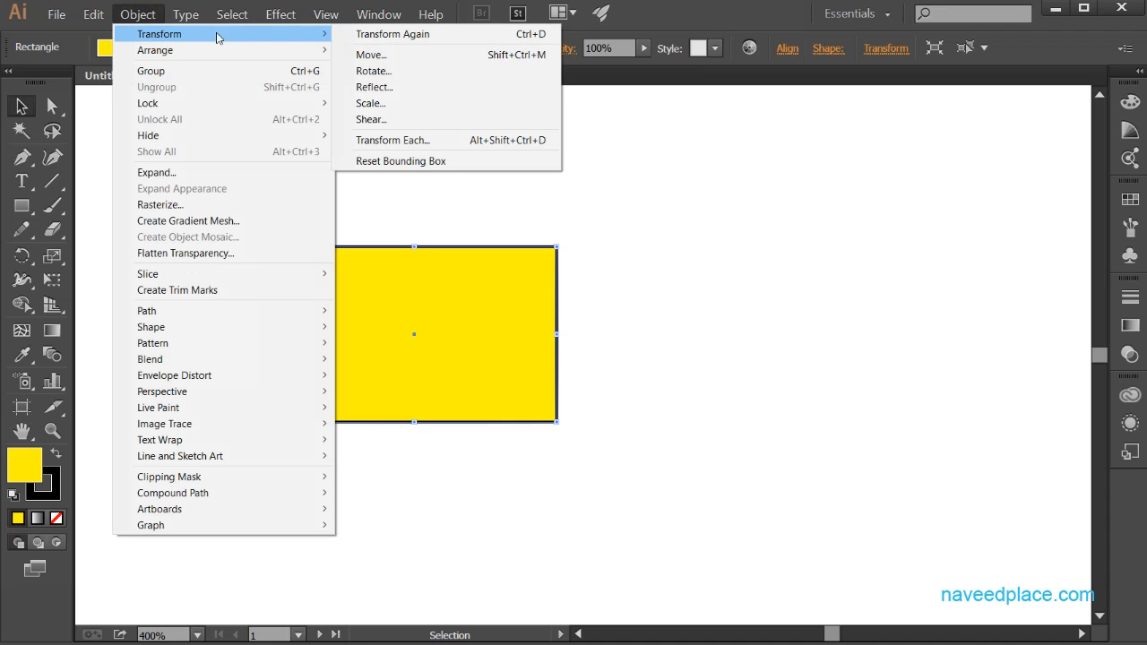
pyautogui.click(396, 55)
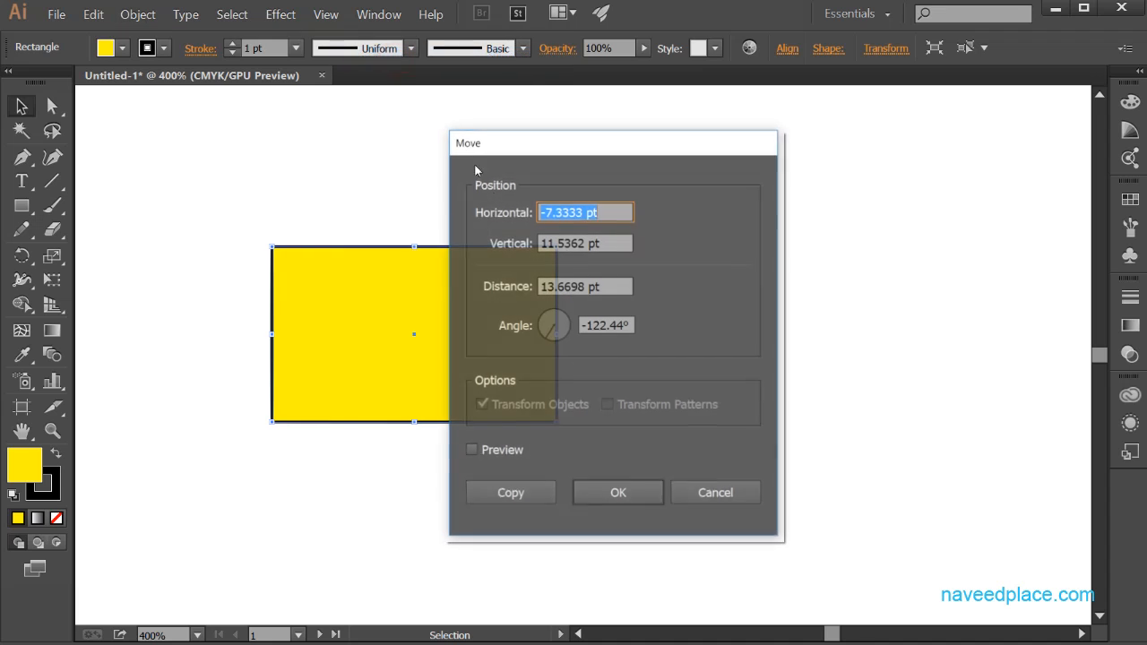
pyautogui.moveTo(576, 146); pyautogui.dragTo(799, 144)
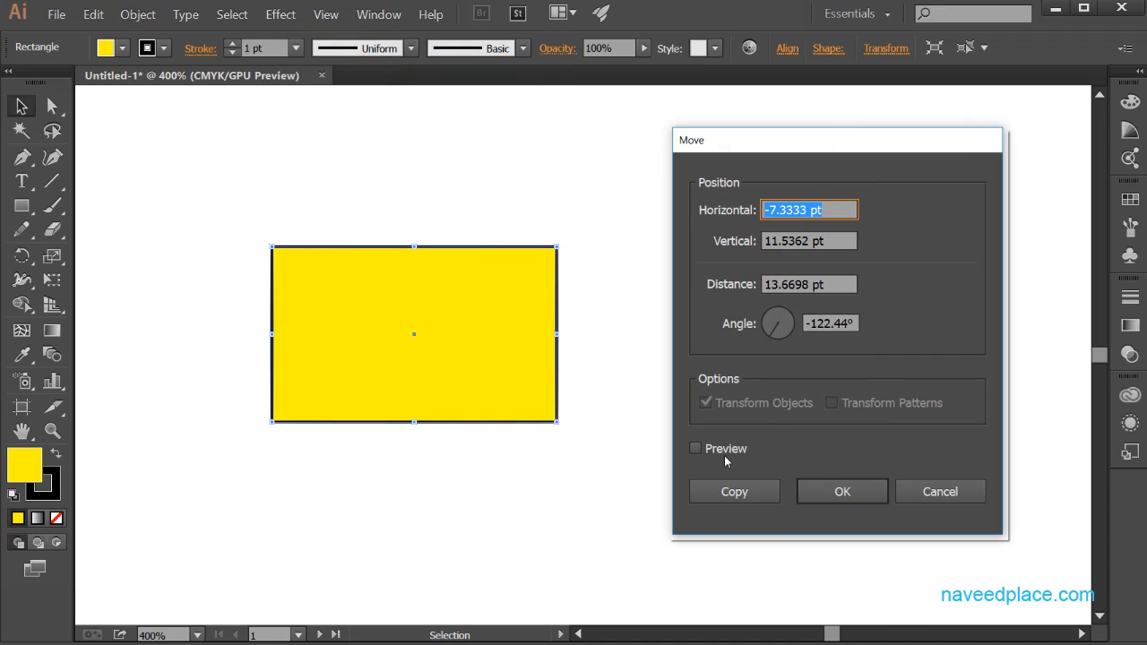
pyautogui.click(714, 451)
# Set the rectangle's horizontal move offset to -8.3333 pt.
pyautogui.click(778, 209)
pyautogui.moveTo(781, 205); pyautogui.dragTo(801, 208)
pyautogui.click(731, 213)
pyautogui.click(821, 210)
pyautogui.click(739, 212)
pyautogui.click(775, 207)
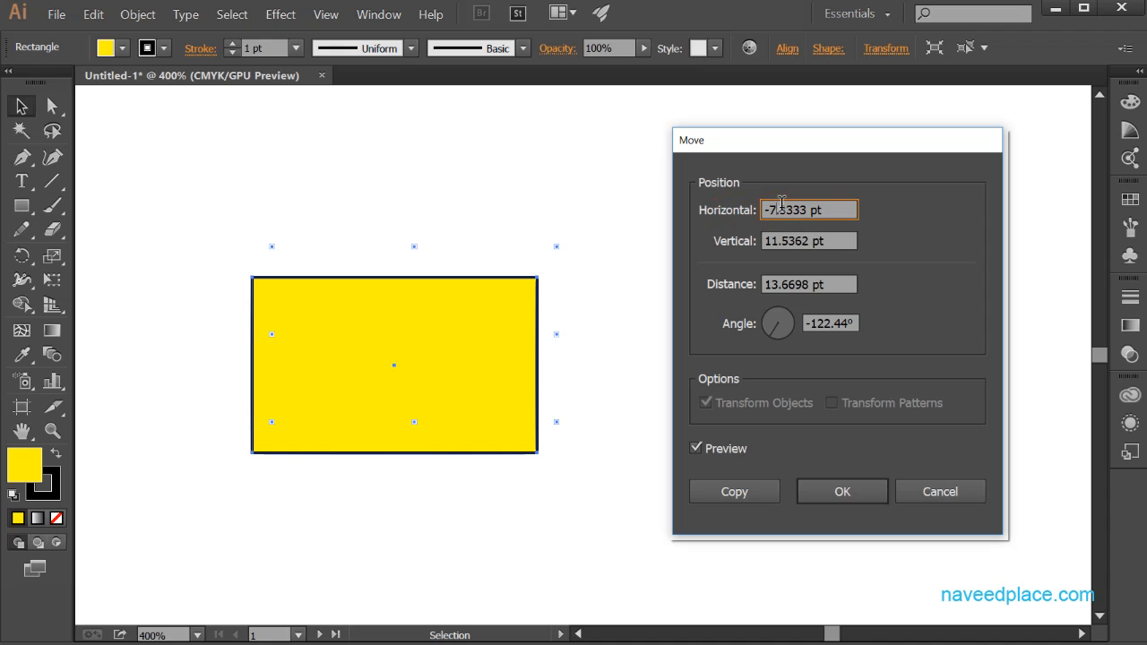
pyautogui.press('BackSpace')
pyautogui.write('8')
pyautogui.click(831, 237)
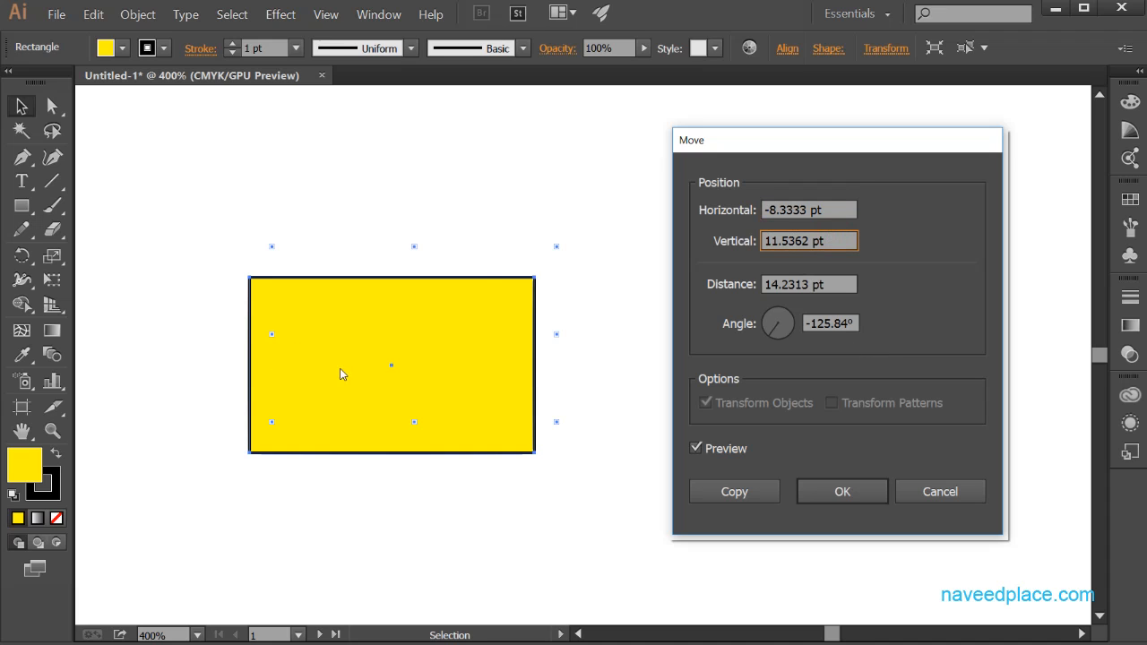
# Set the rectangle's horizontal move offset to 12 pt.
pyautogui.moveTo(849, 210); pyautogui.dragTo(710, 217)
pyautogui.write('12')
pyautogui.click(851, 241)
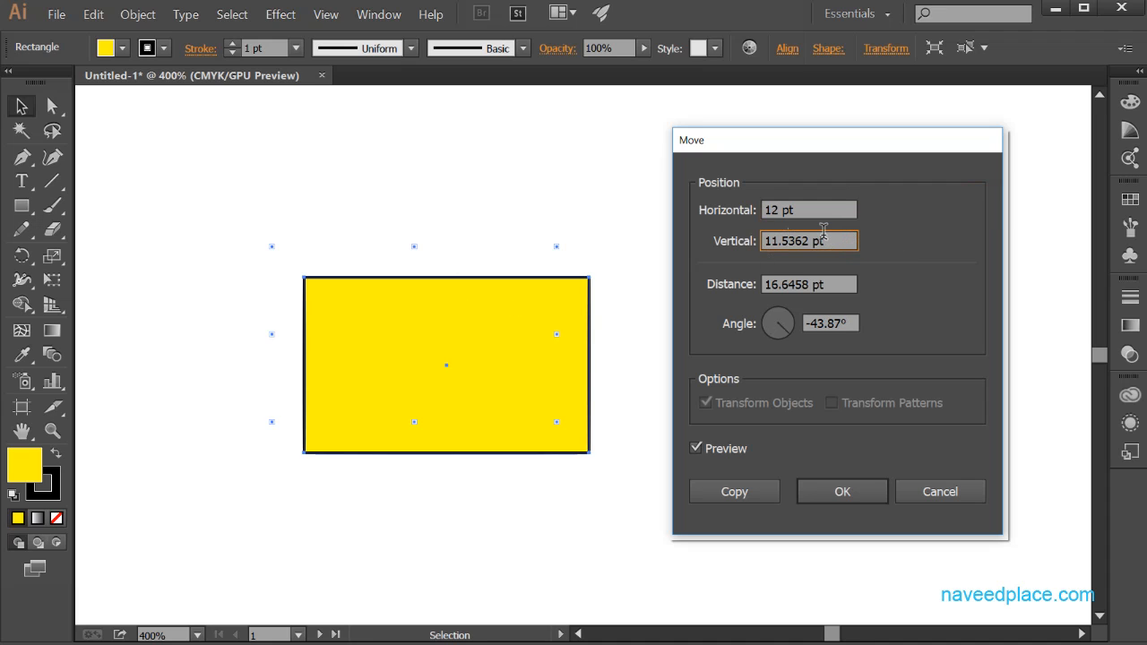
# Set the move distance to 17.6458 pt and the angle to 221°, and cancel the move.
pyautogui.click(779, 284)
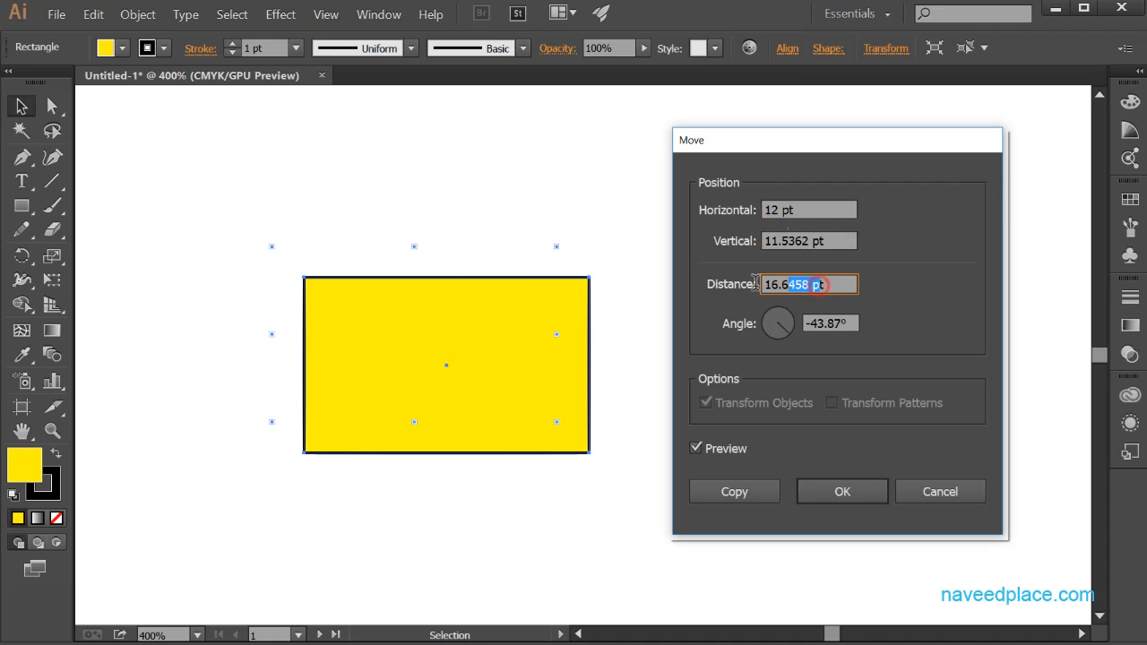
pyautogui.click(778, 282)
pyautogui.moveTo(778, 281); pyautogui.dragTo(707, 281)
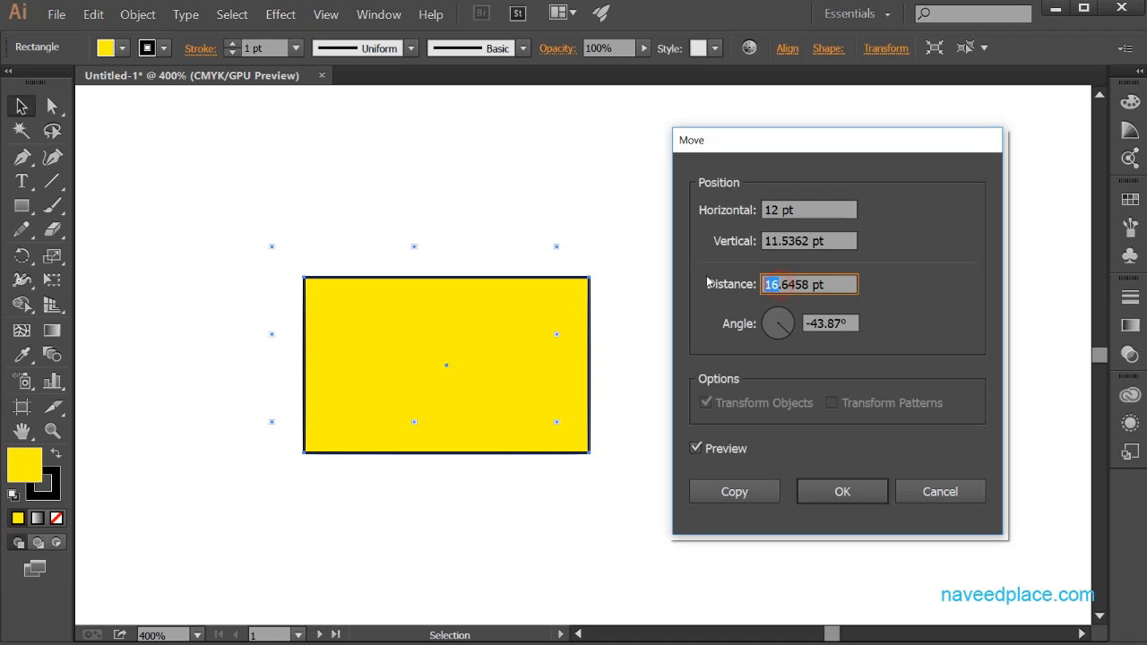
pyautogui.write('17')
pyautogui.click(832, 320)
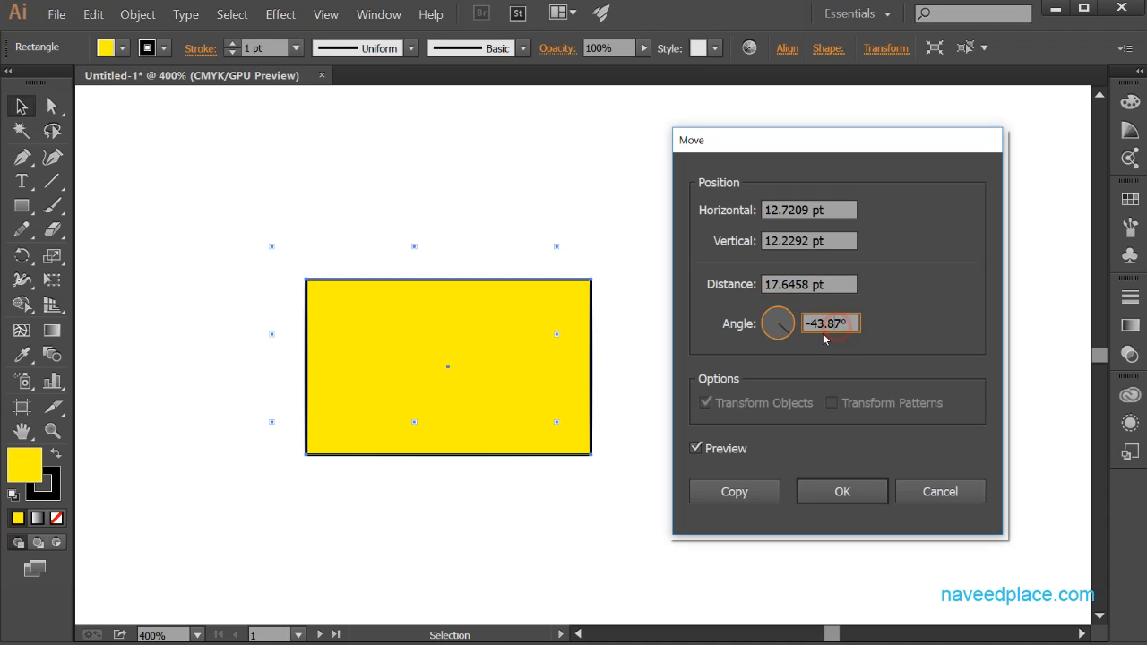
pyautogui.moveTo(776, 345); pyautogui.dragTo(765, 372)
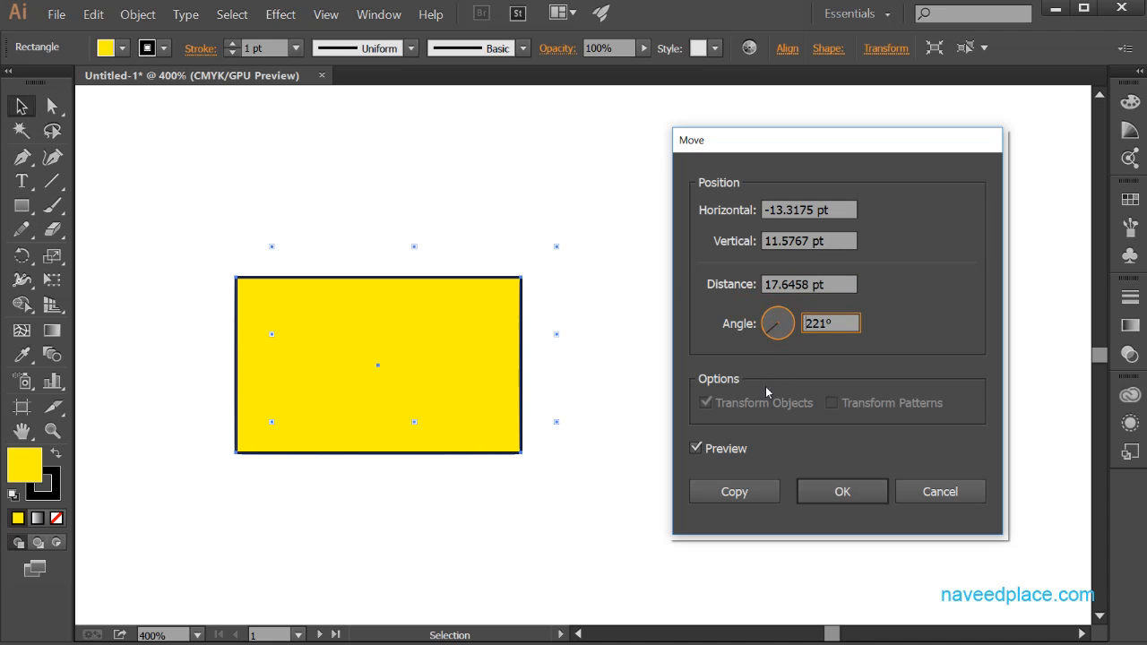
pyautogui.click(938, 491)
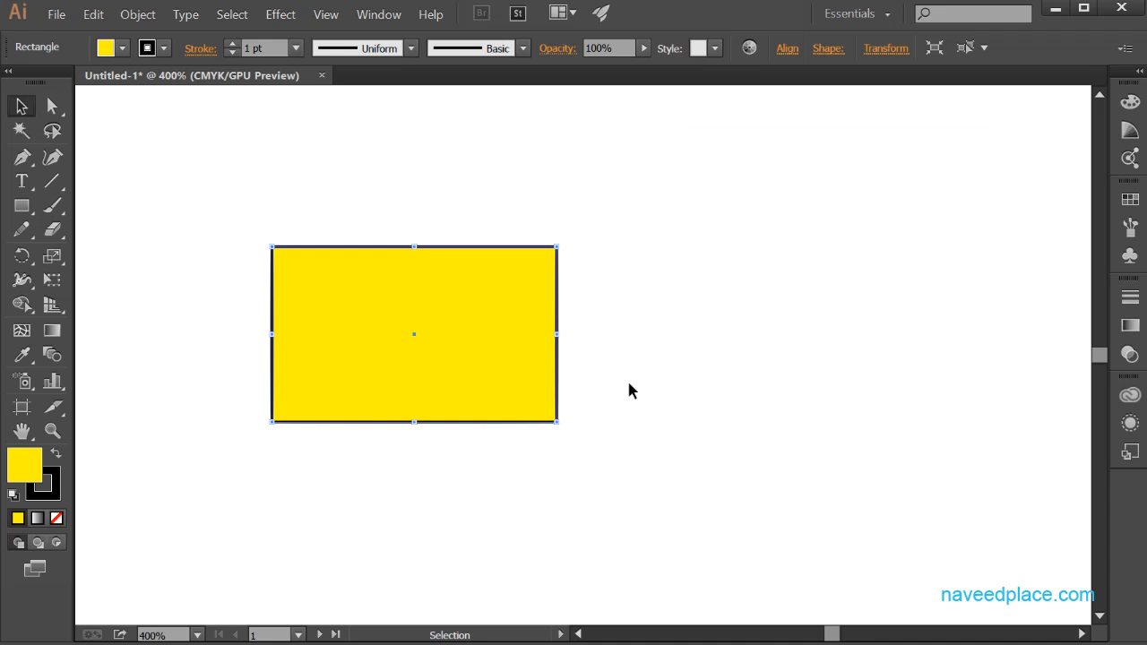
# Reposition the rectangle freehand with the Selection tool, ending in the lower-left area of the visible artboard.
pyautogui.click(139, 145)
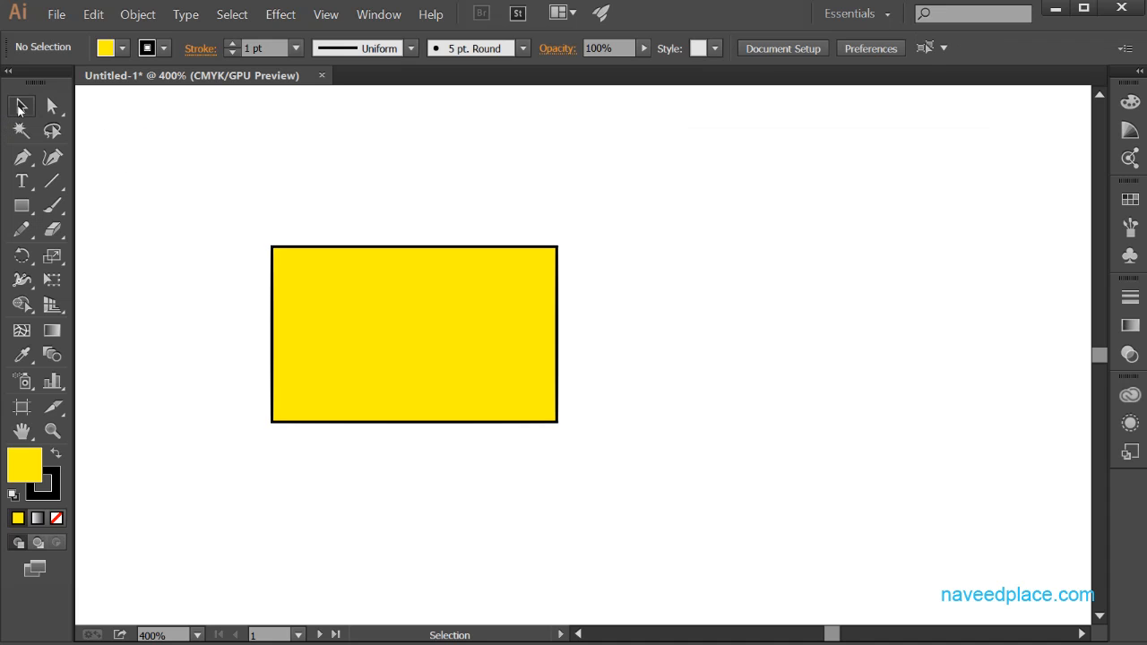
pyautogui.moveTo(403, 361); pyautogui.dragTo(687, 358)
pyautogui.moveTo(744, 334); pyautogui.dragTo(232, 236)
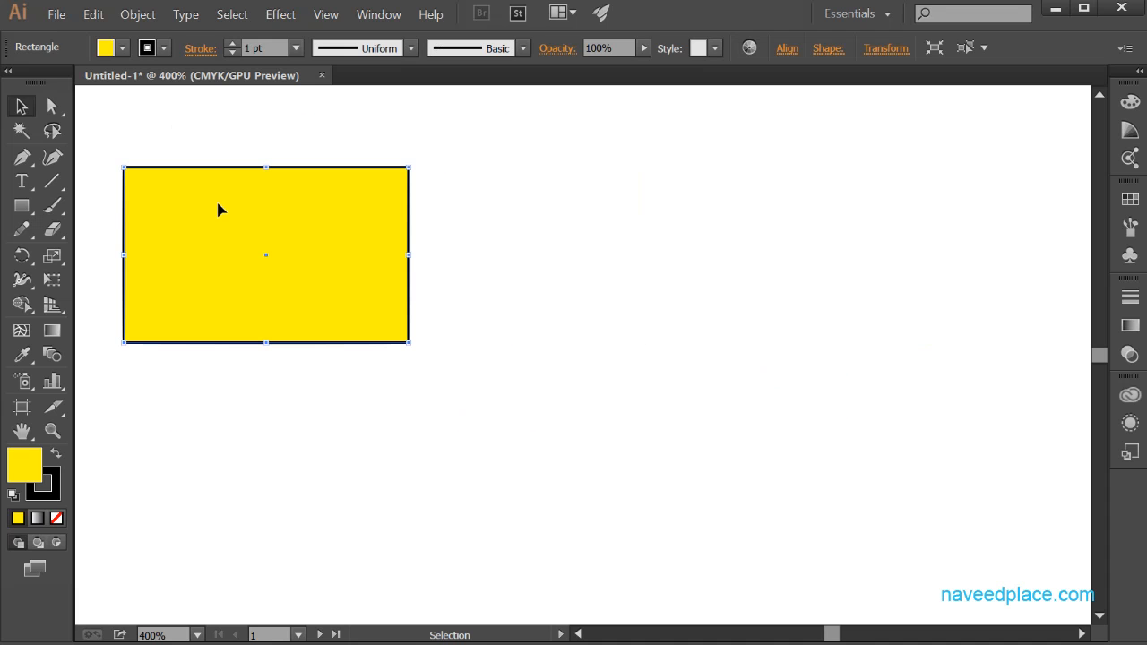
pyautogui.click(137, 14)
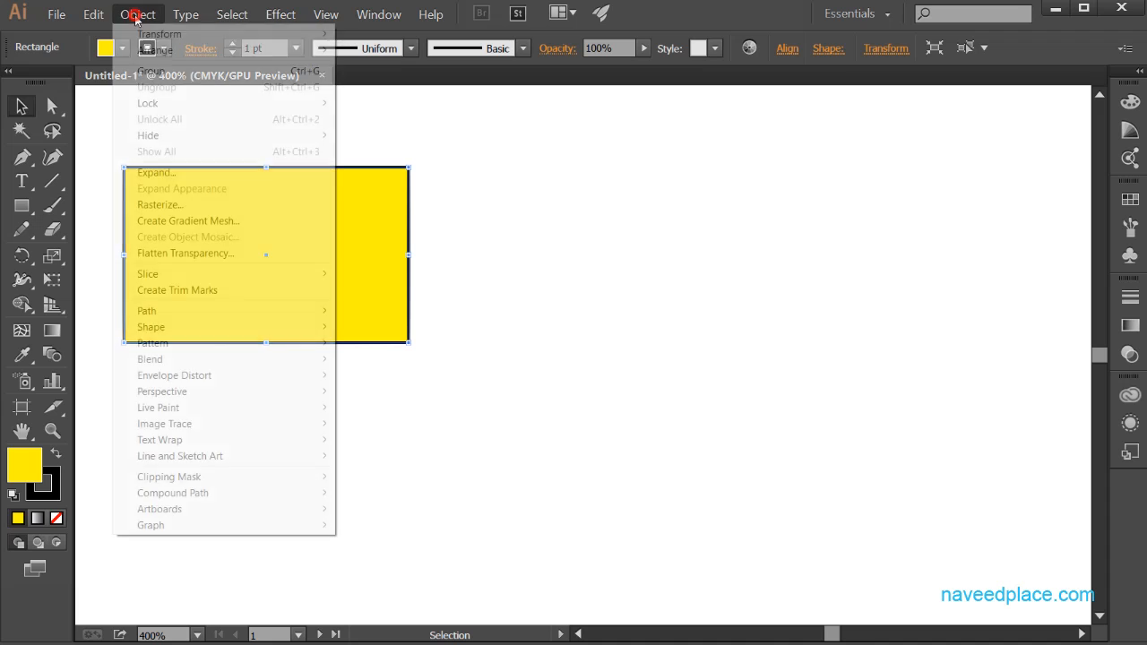
pyautogui.moveTo(141, 39)
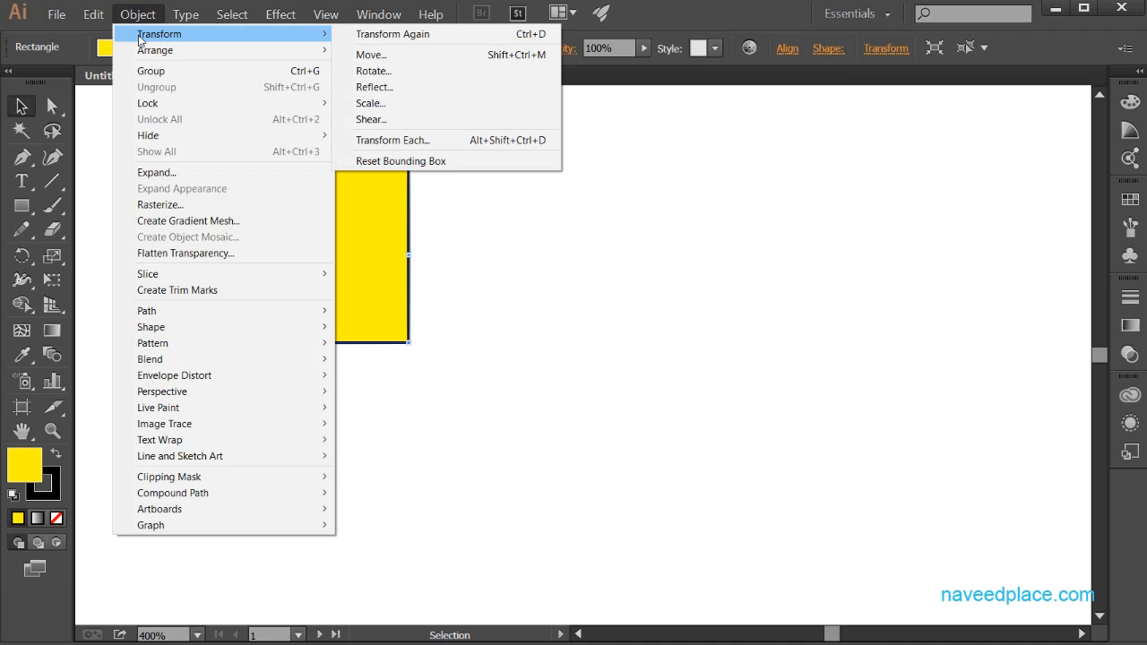
pyautogui.click(601, 271)
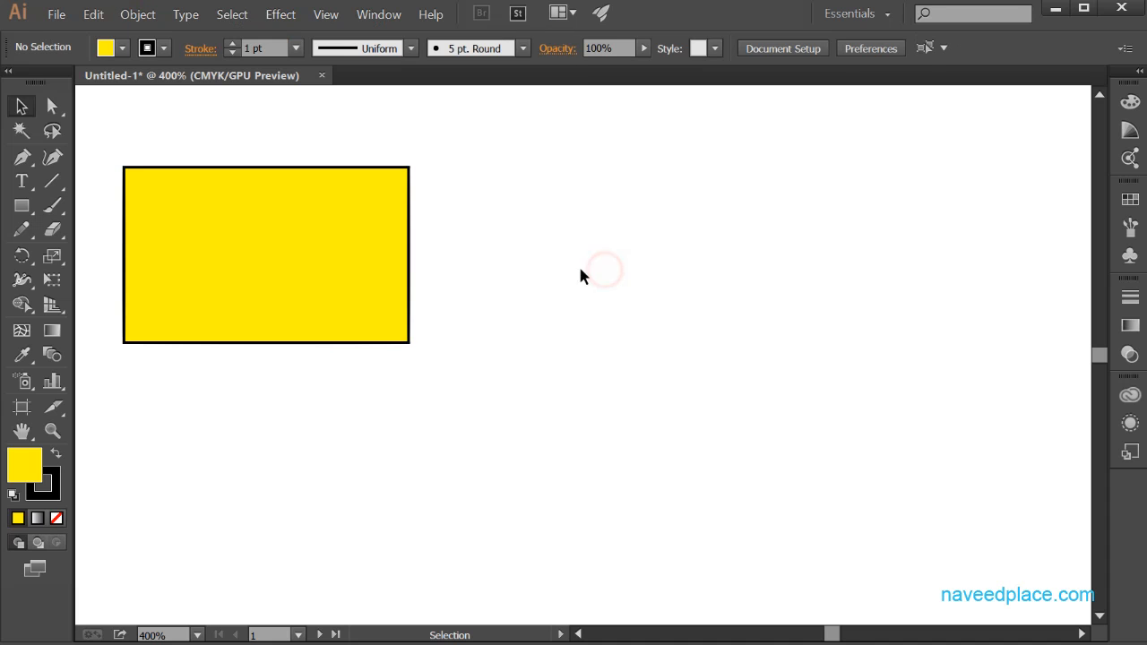
pyautogui.moveTo(194, 244); pyautogui.dragTo(173, 410)
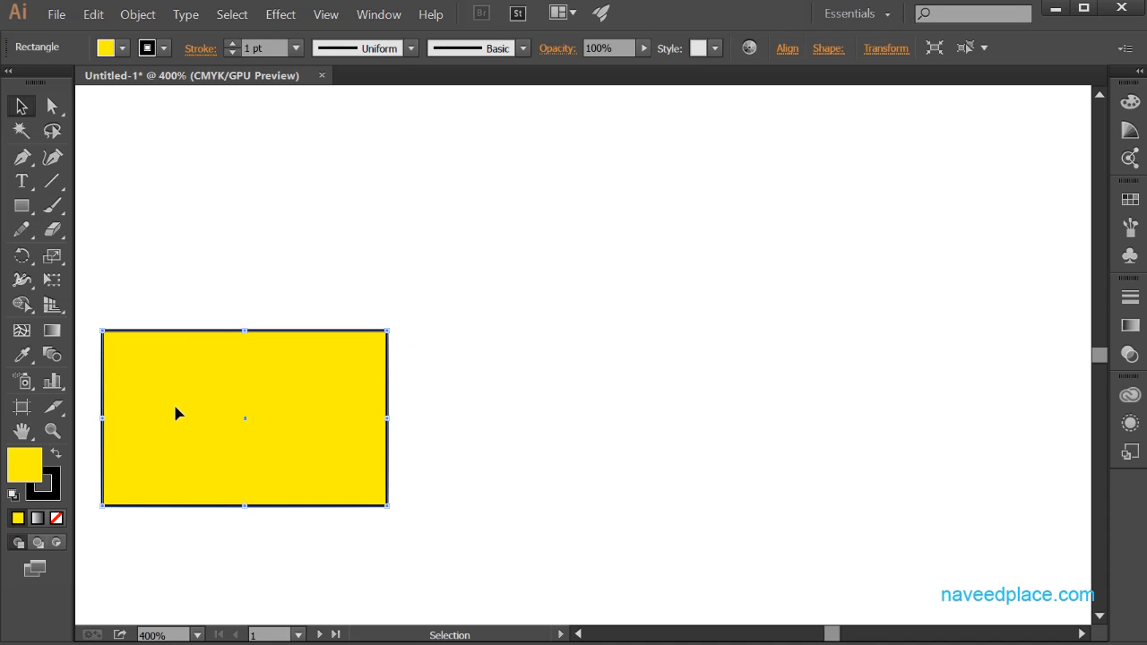
# Preview rotating the rectangle to 265° with the Rotate transform, and cancel the rotation.
pyautogui.click(138, 15)
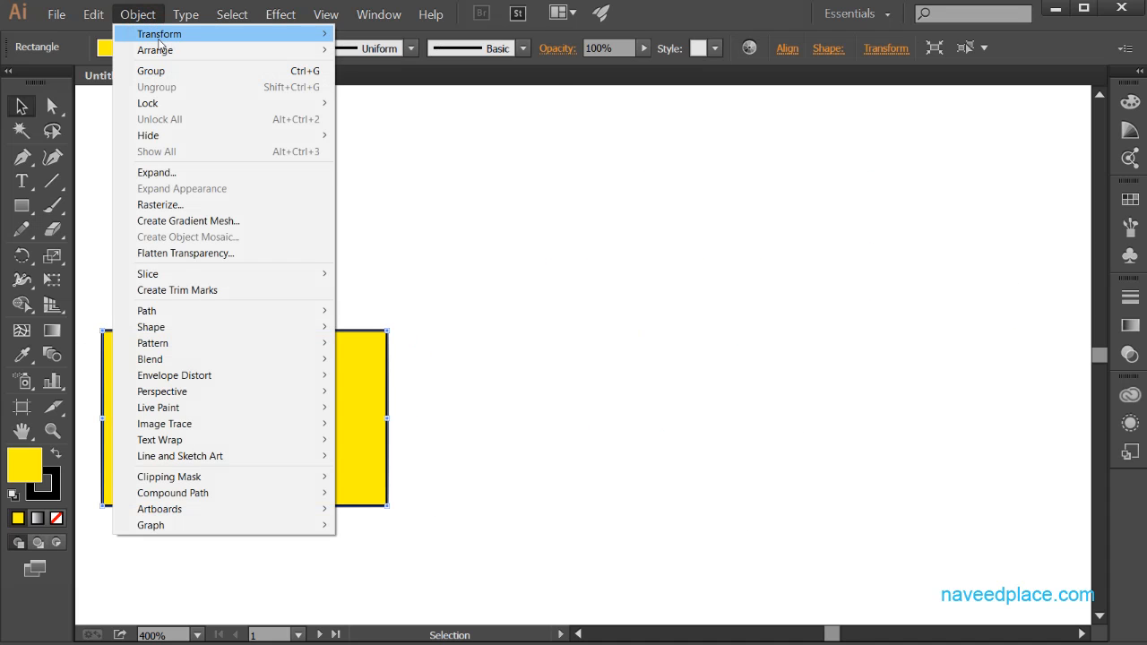
pyautogui.moveTo(326, 40)
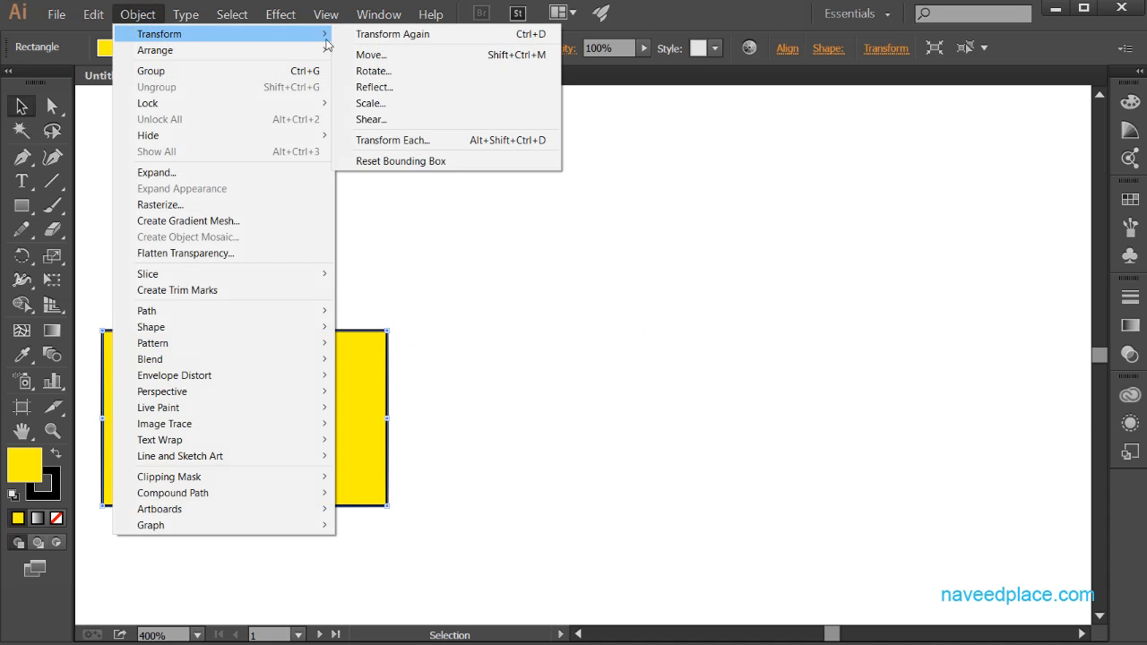
pyautogui.click(367, 74)
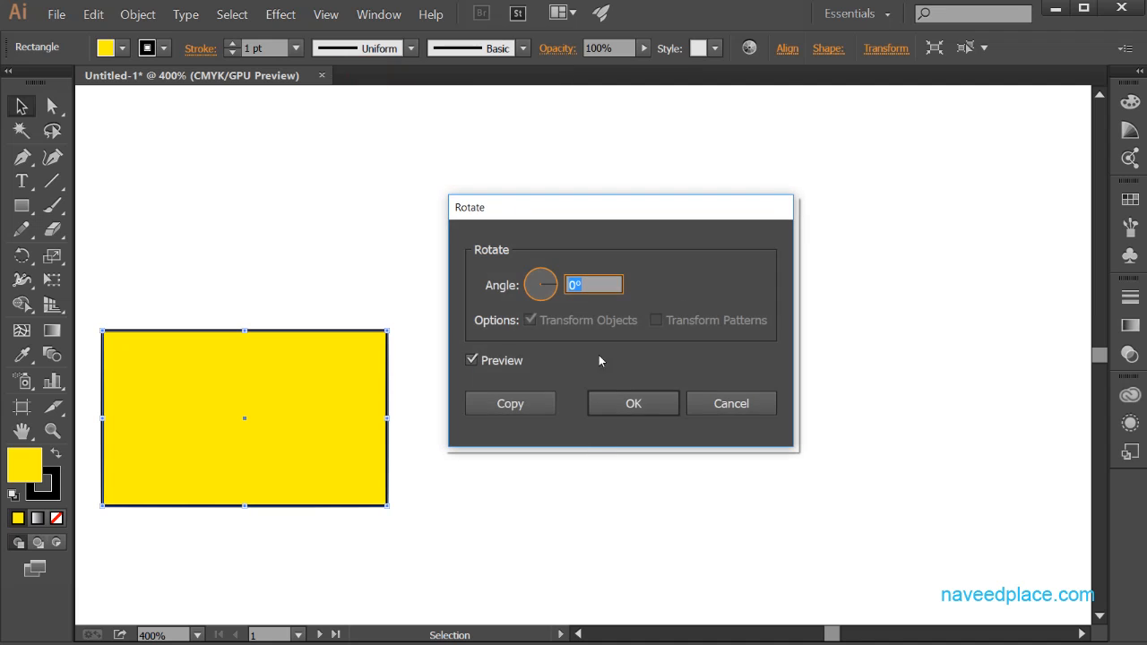
pyautogui.moveTo(592, 225); pyautogui.dragTo(731, 201)
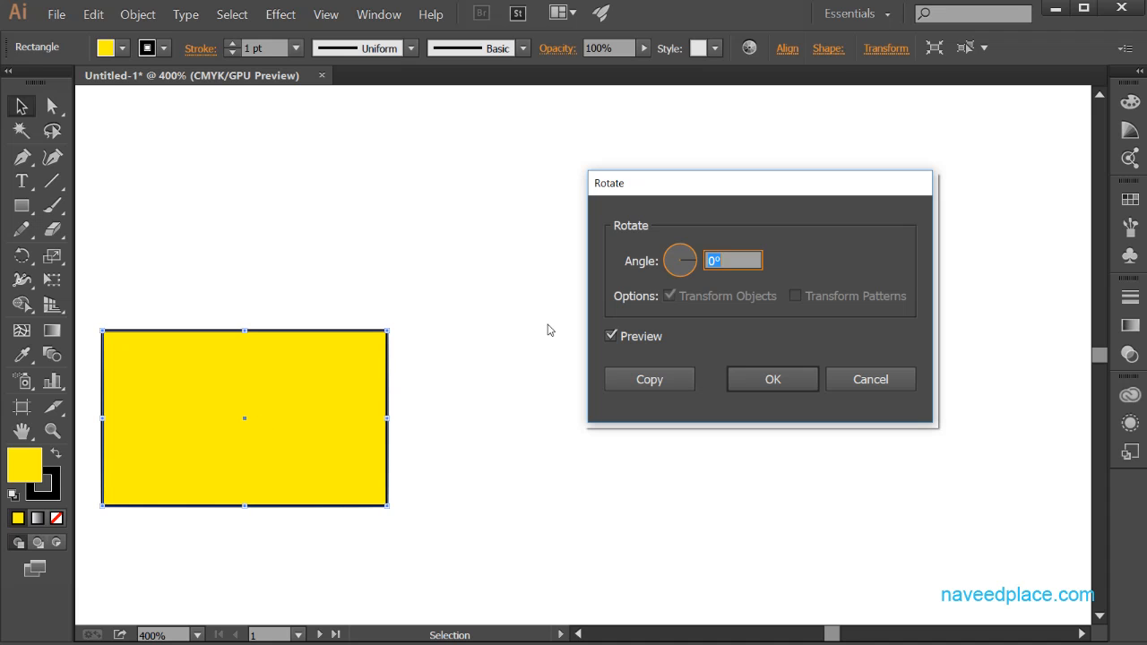
pyautogui.moveTo(688, 262)
pyautogui.mouseDown()
pyautogui.moveTo(659, 255)
pyautogui.moveTo(695, 264)
pyautogui.mouseUp()
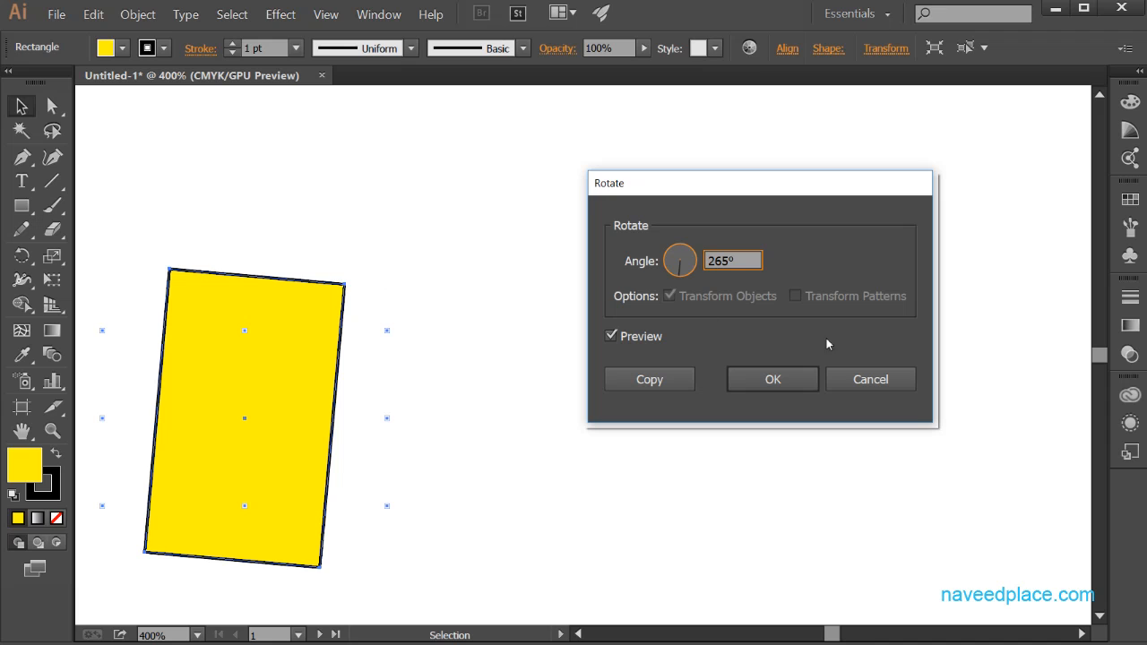
pyautogui.click(897, 379)
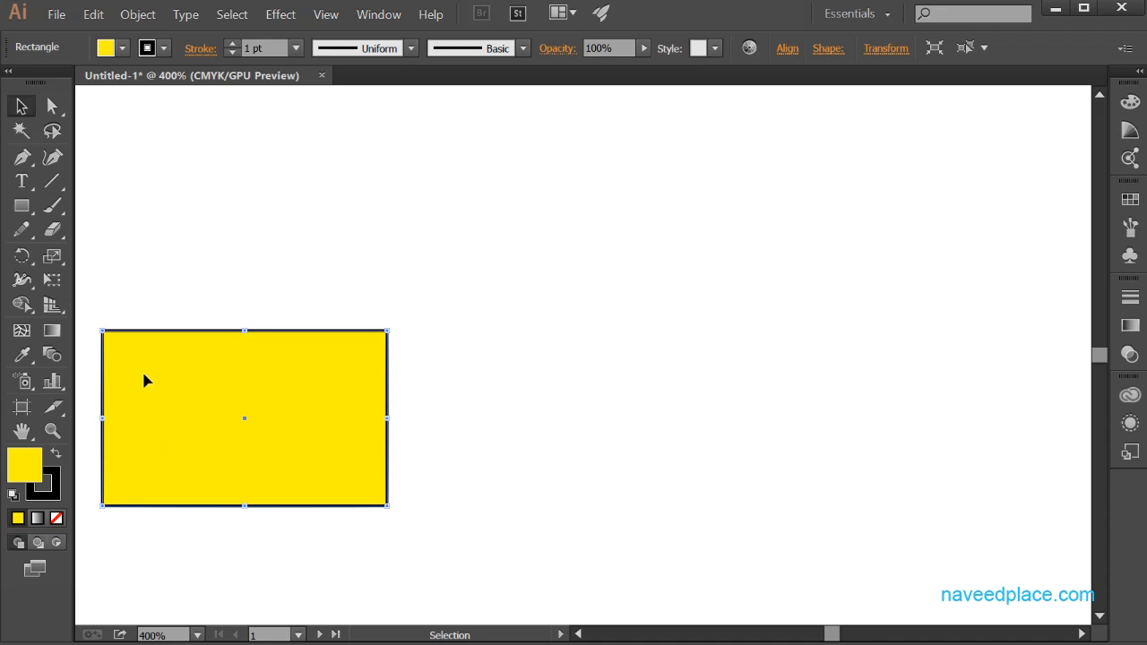
# Rotate the rectangle freehand clockwise from its upper-right corner, and undo the rotation.
pyautogui.click(52, 430)
pyautogui.click(243, 404)
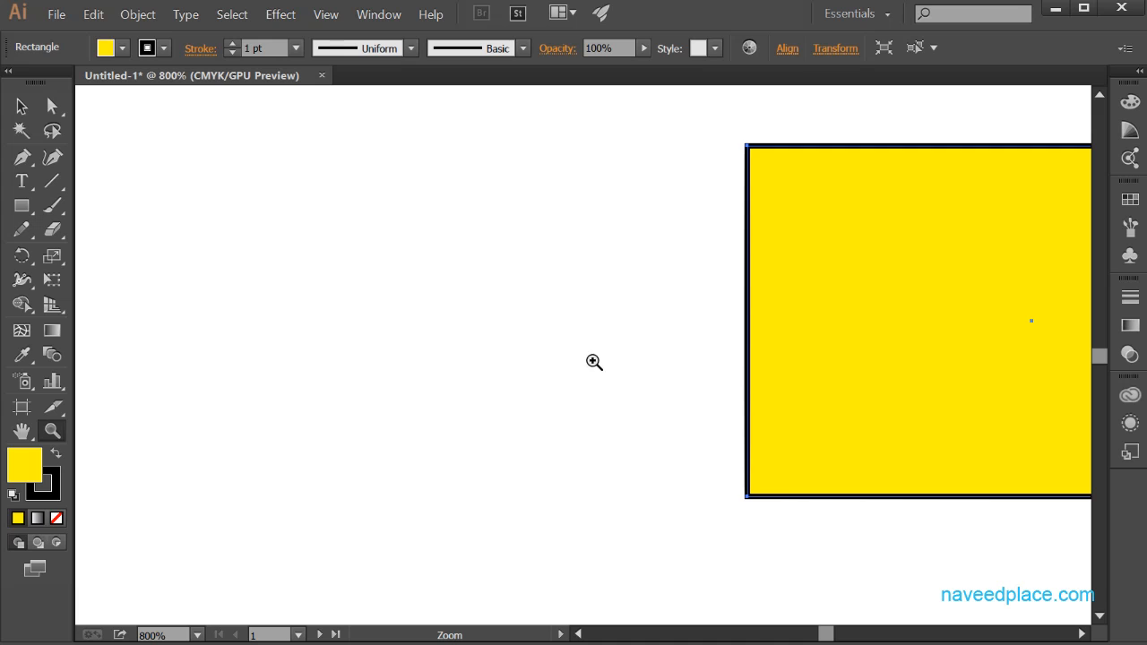
pyautogui.moveTo(714, 355); pyautogui.dragTo(166, 362)
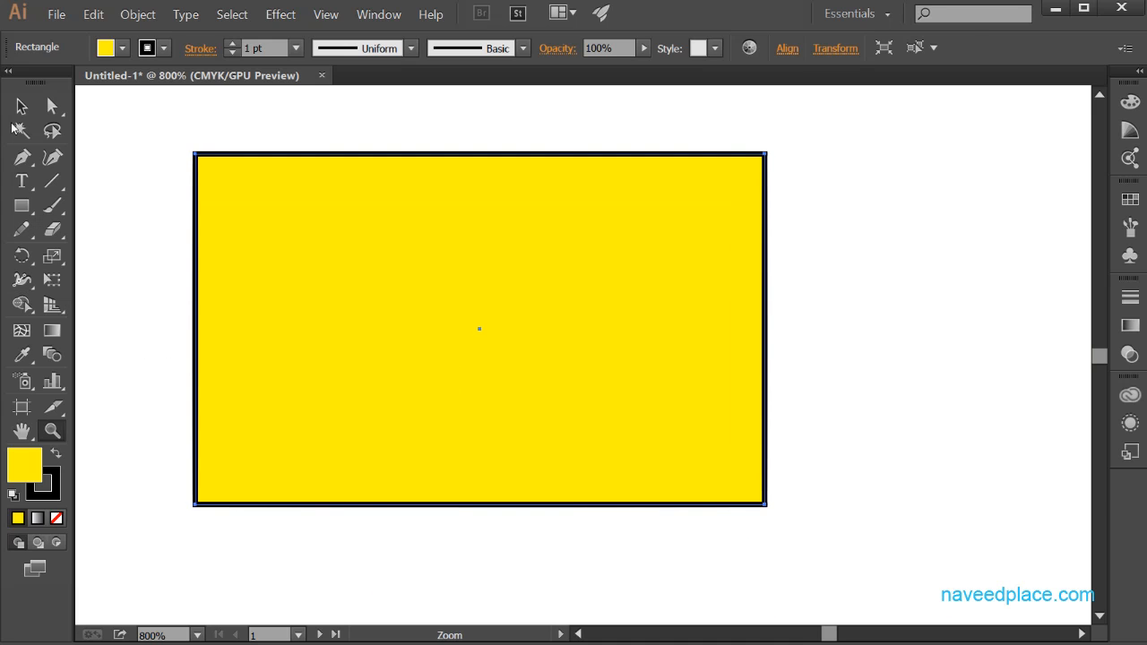
pyautogui.click(22, 105)
pyautogui.moveTo(768, 149); pyautogui.dragTo(804, 308)
pyautogui.click(826, 293)
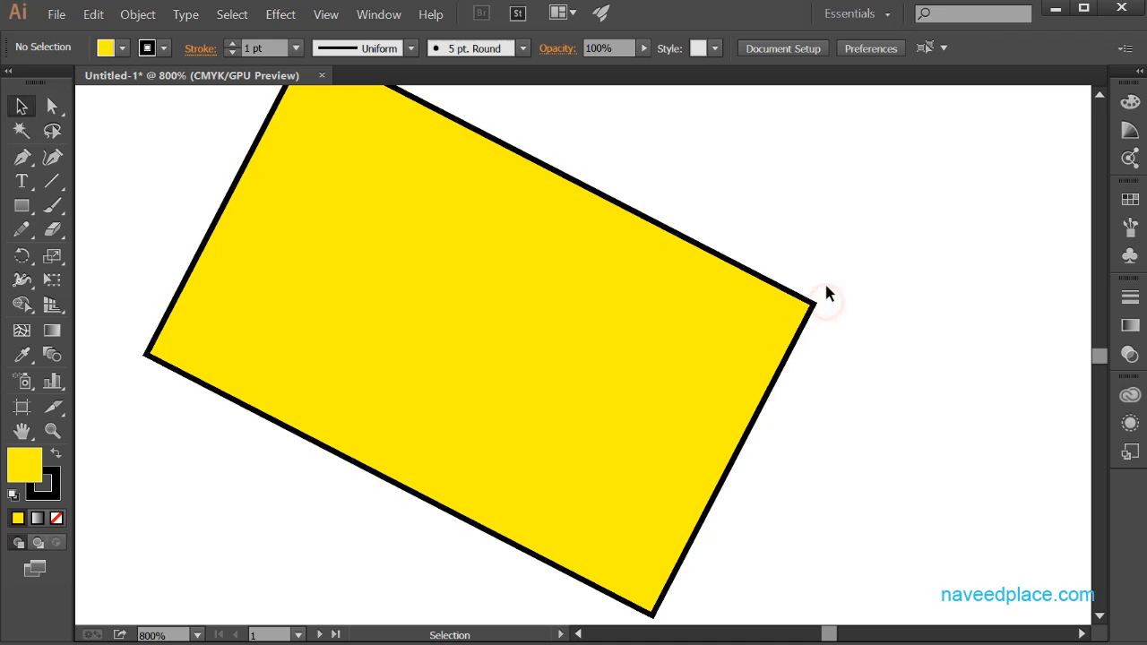
pyautogui.hotkey('ctrl', 'z')
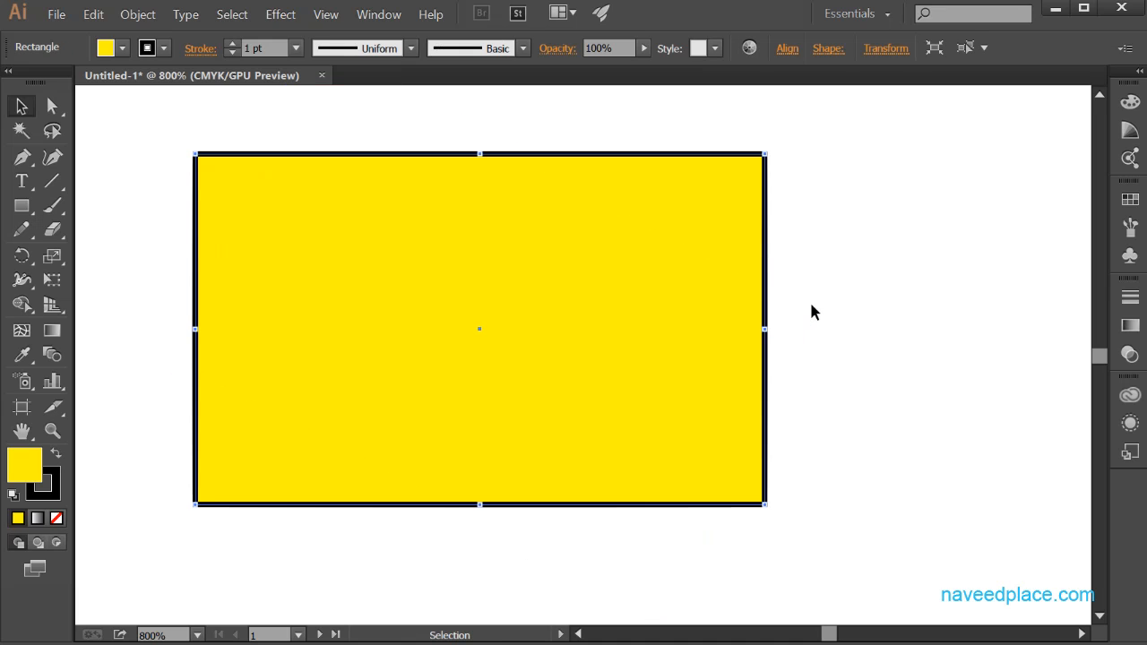
# Preview reflecting the rectangle across the vertical and horizontal axes and at a 58° angle, and cancel the reflection.
pyautogui.click(139, 16)
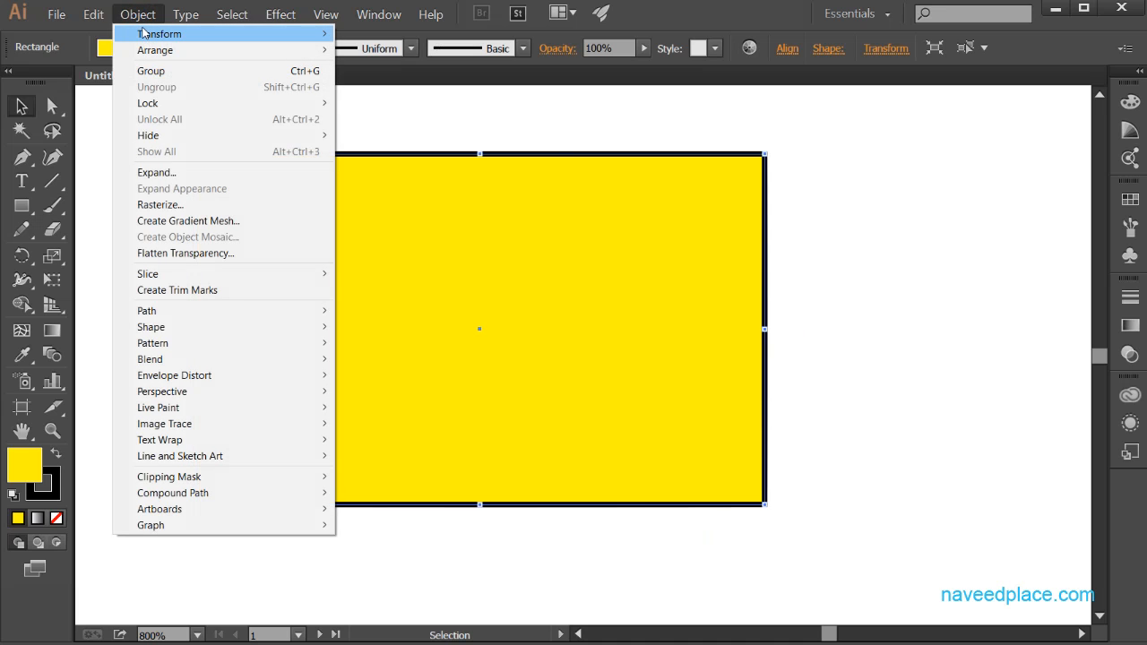
pyautogui.moveTo(146, 34)
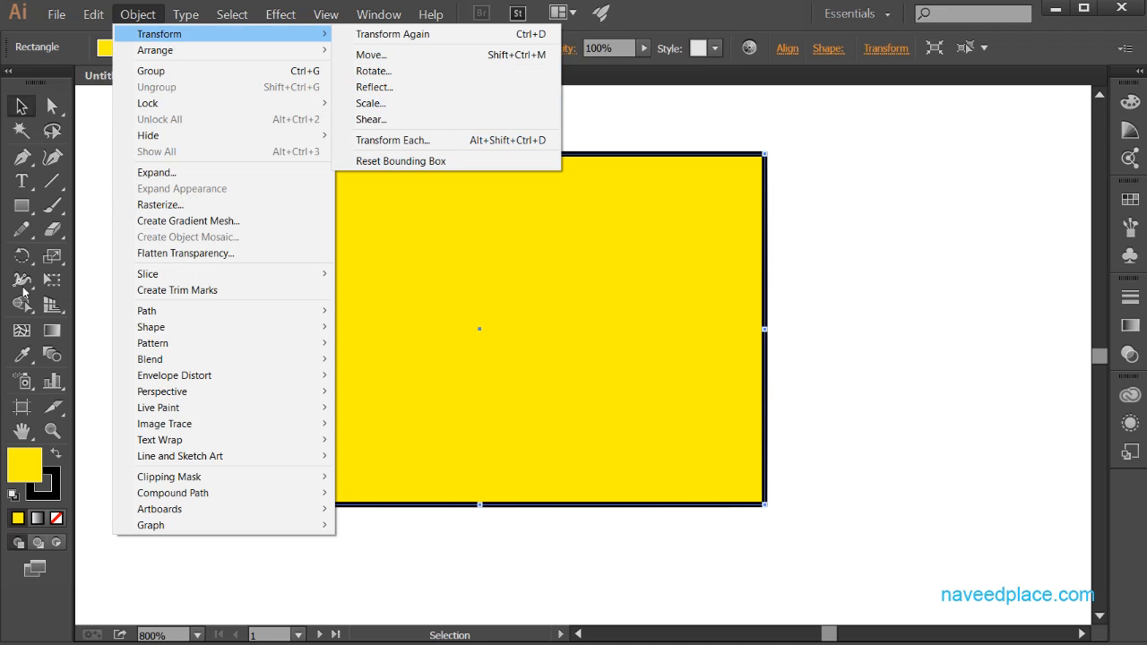
pyautogui.click(544, 87)
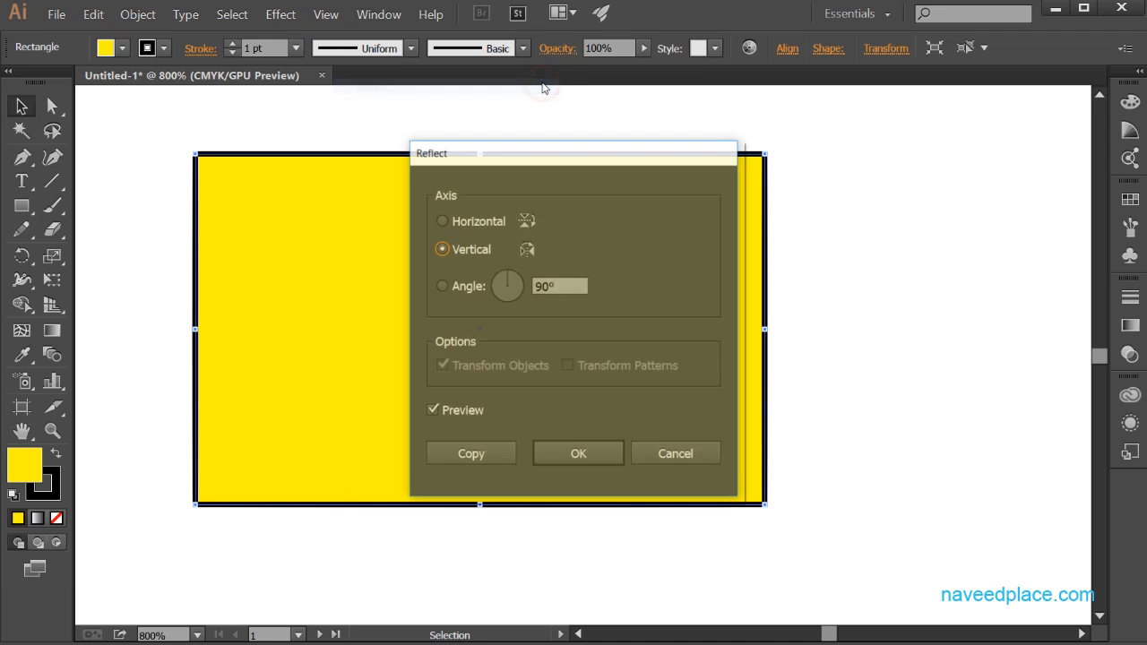
pyautogui.moveTo(515, 136); pyautogui.dragTo(857, 130)
pyautogui.click(800, 287)
pyautogui.moveTo(858, 285); pyautogui.dragTo(844, 272)
pyautogui.click(804, 245)
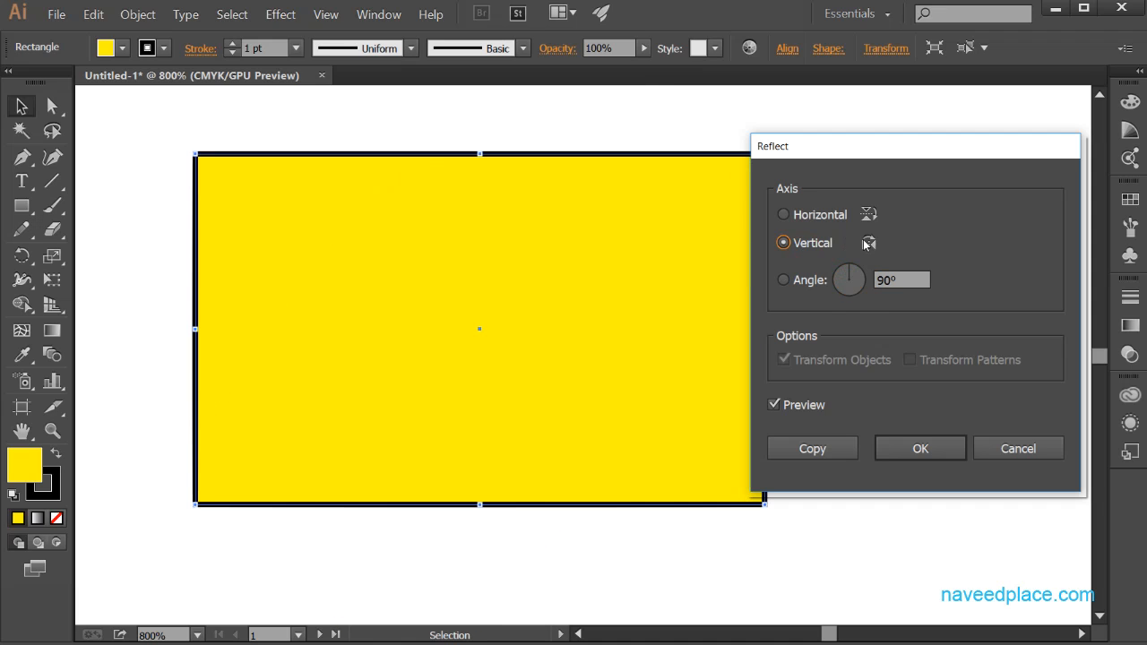
pyautogui.click(801, 220)
pyautogui.moveTo(851, 283)
pyautogui.mouseDown()
pyautogui.moveTo(860, 279)
pyautogui.moveTo(846, 293)
pyautogui.moveTo(840, 274)
pyautogui.moveTo(844, 293)
pyautogui.moveTo(862, 267)
pyautogui.mouseUp()
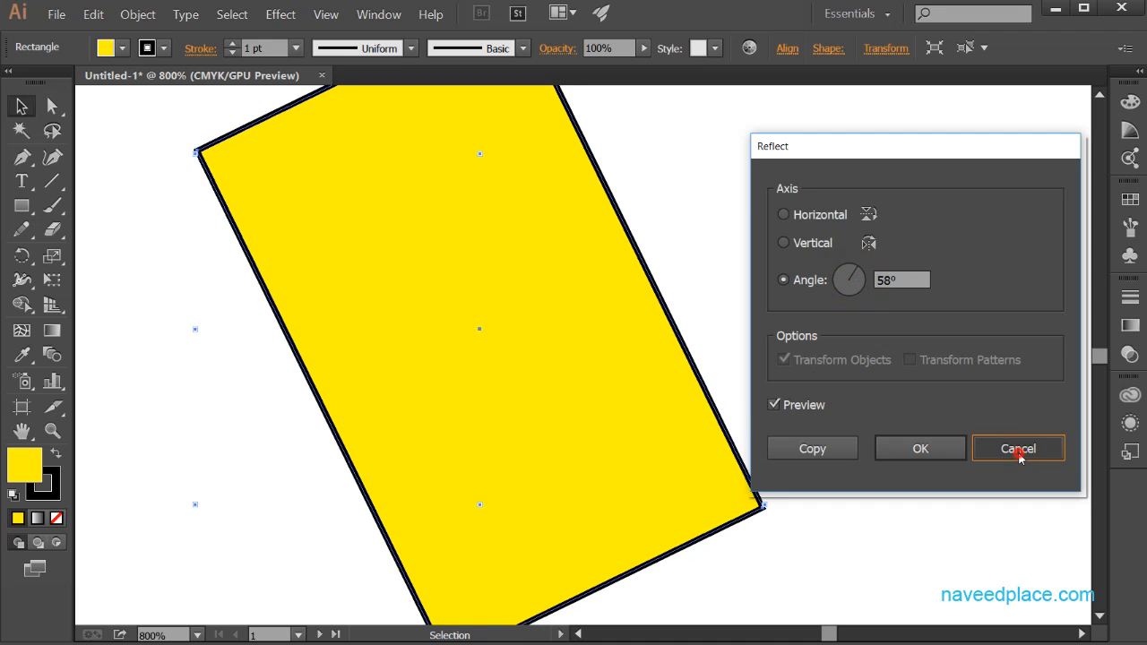
pyautogui.click(1011, 448)
# Preview a non-uniform scale of the rectangle at 150% horizontal and 100% vertical, and cancel the scaling.
pyautogui.click(139, 15)
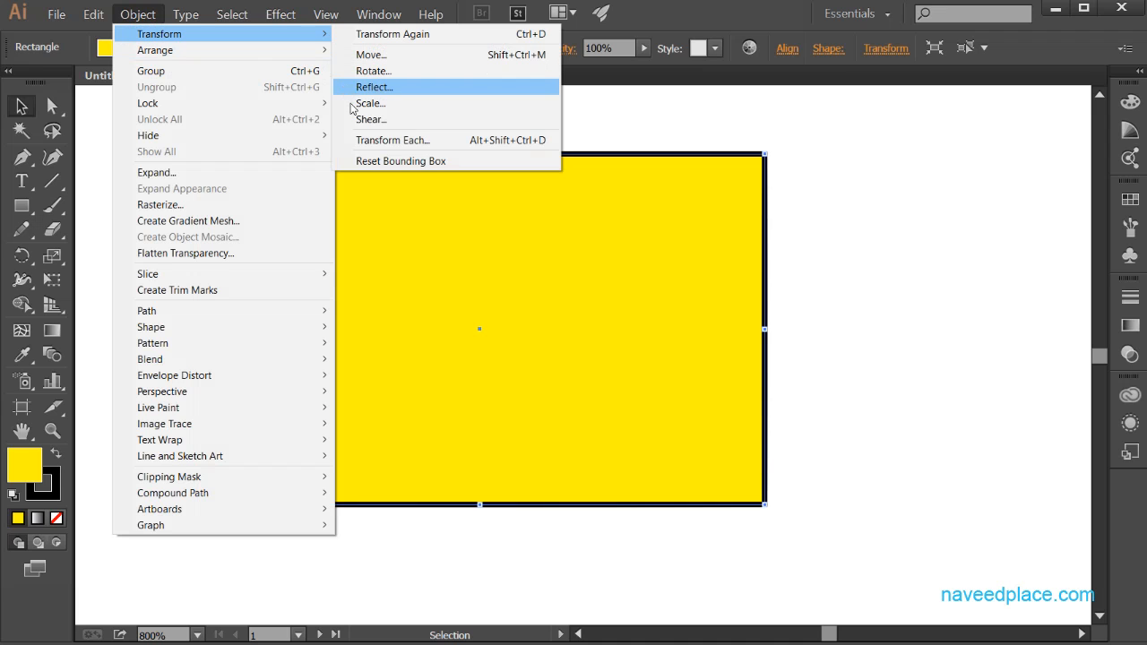
pyautogui.click(385, 109)
pyautogui.moveTo(541, 113); pyautogui.dragTo(920, 81)
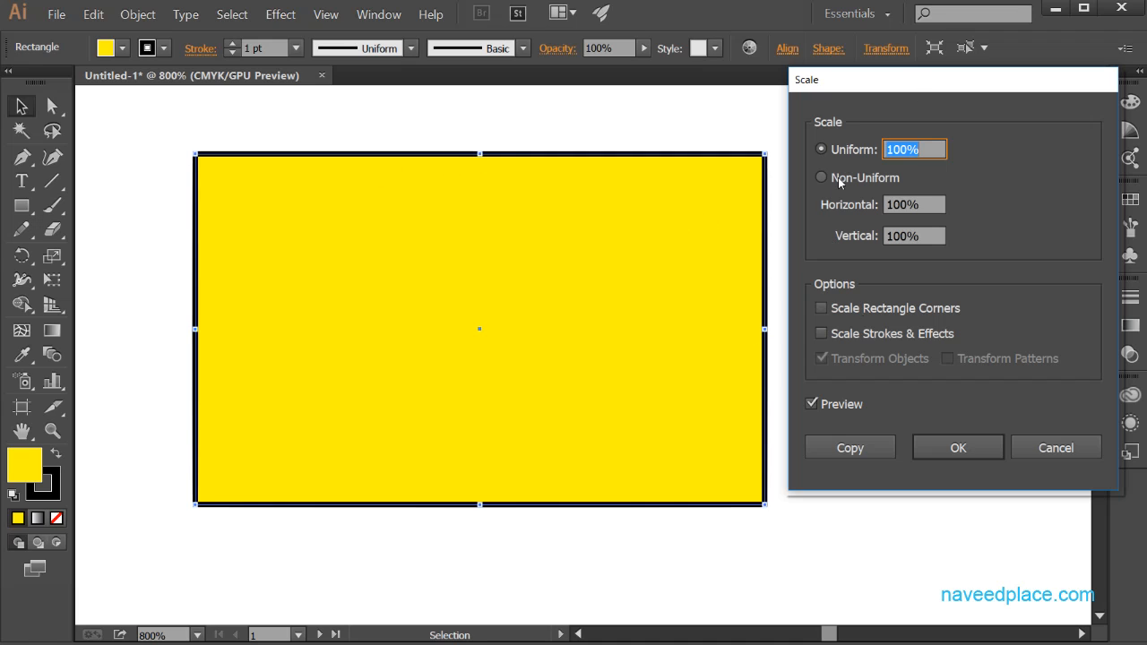
pyautogui.click(921, 206)
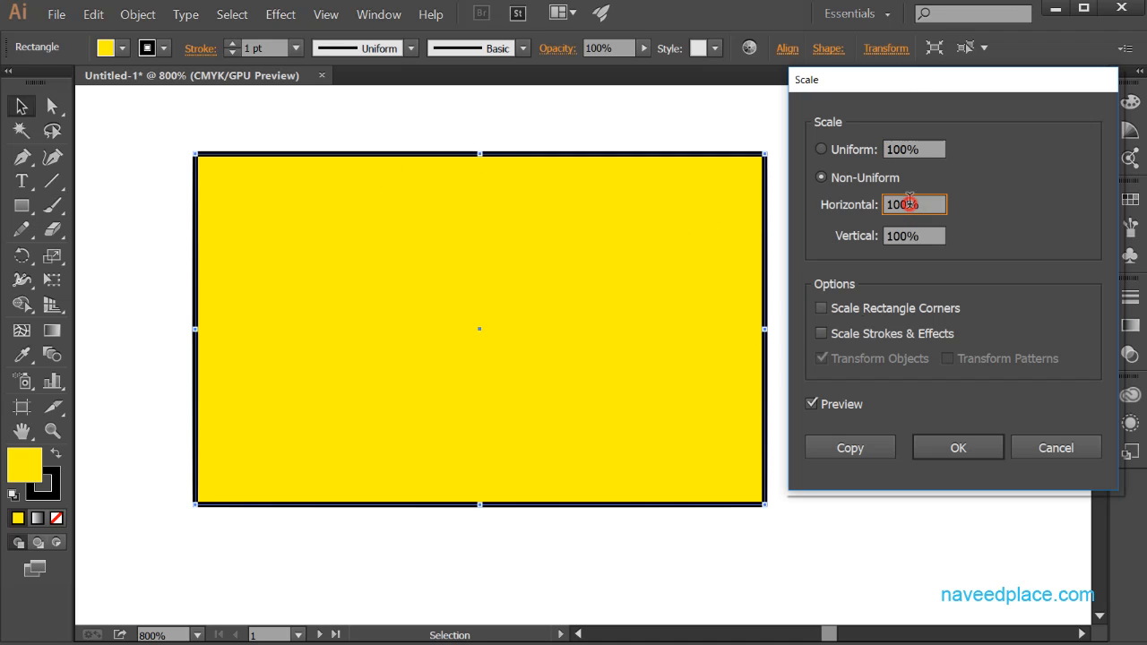
pyautogui.moveTo(920, 205); pyautogui.dragTo(880, 206)
pyautogui.write('1')
pyautogui.press('Tab')
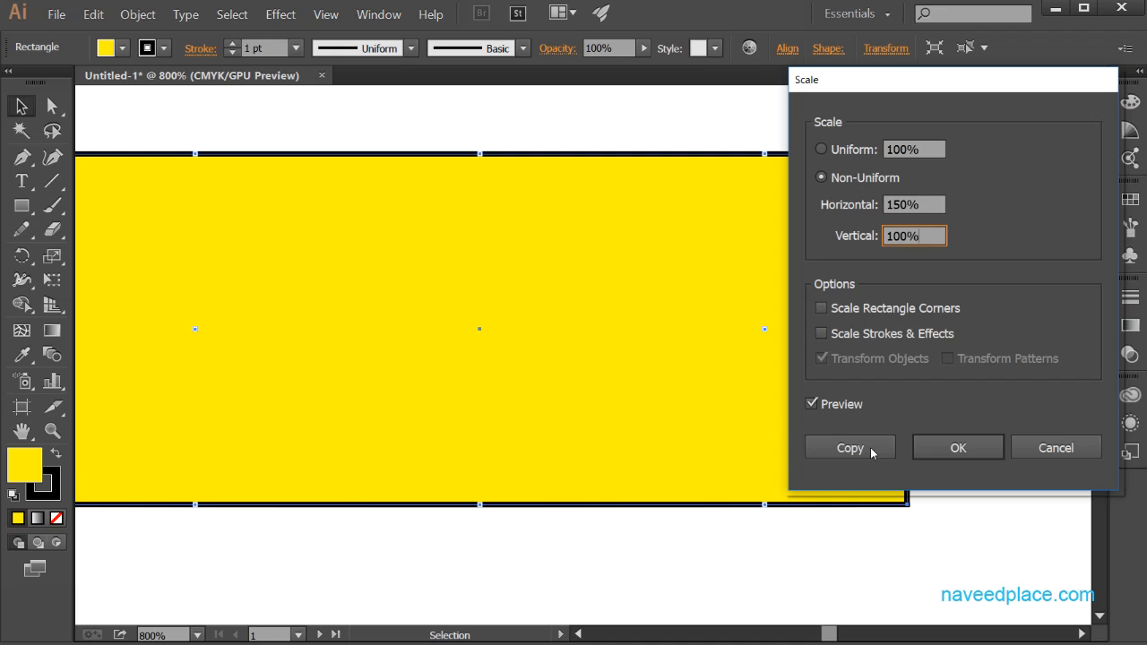
pyautogui.click(1047, 449)
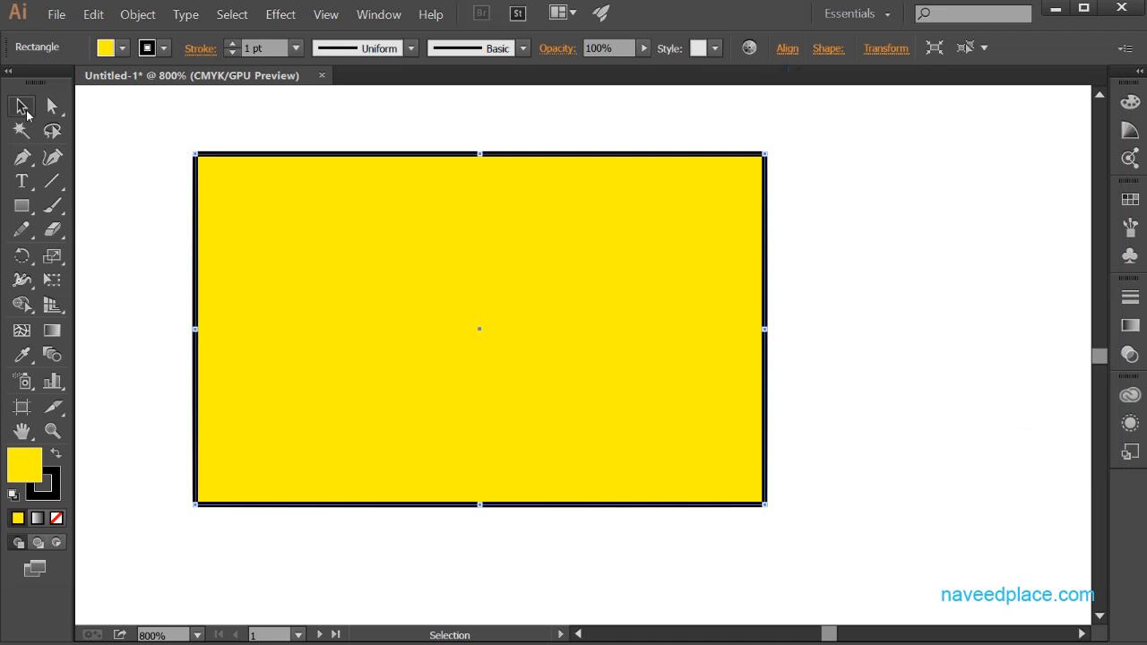
# Resize the rectangle freehand from its right and bottom edges, first shrinking it, then making it wider and taller.
pyautogui.moveTo(768, 330); pyautogui.dragTo(638, 318)
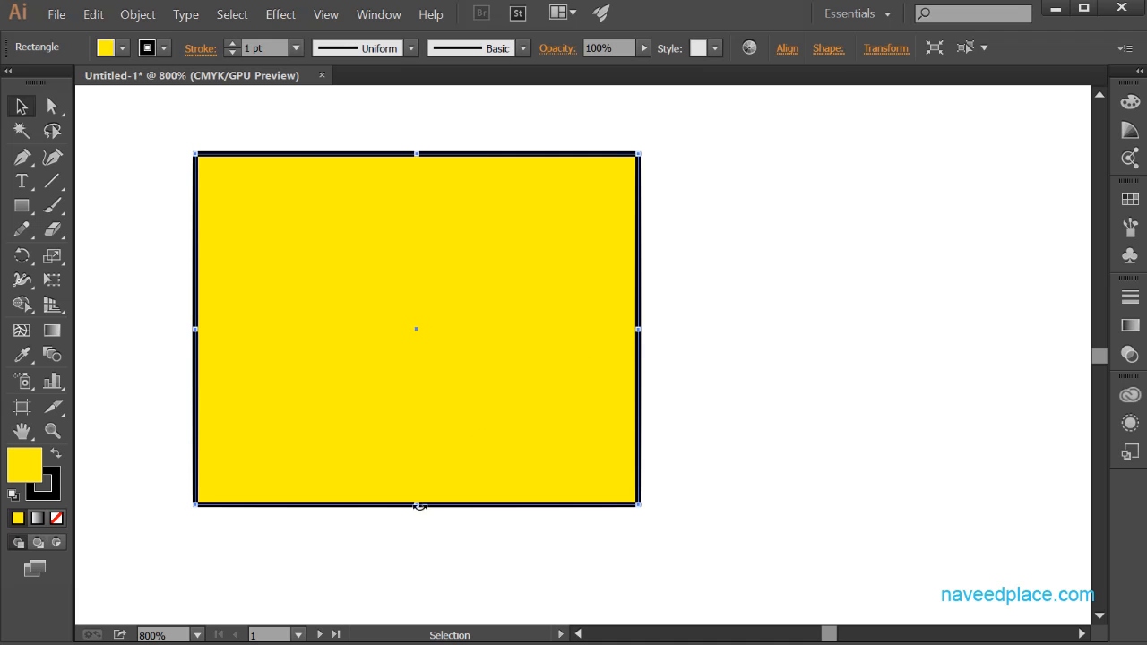
pyautogui.moveTo(415, 504); pyautogui.dragTo(416, 469)
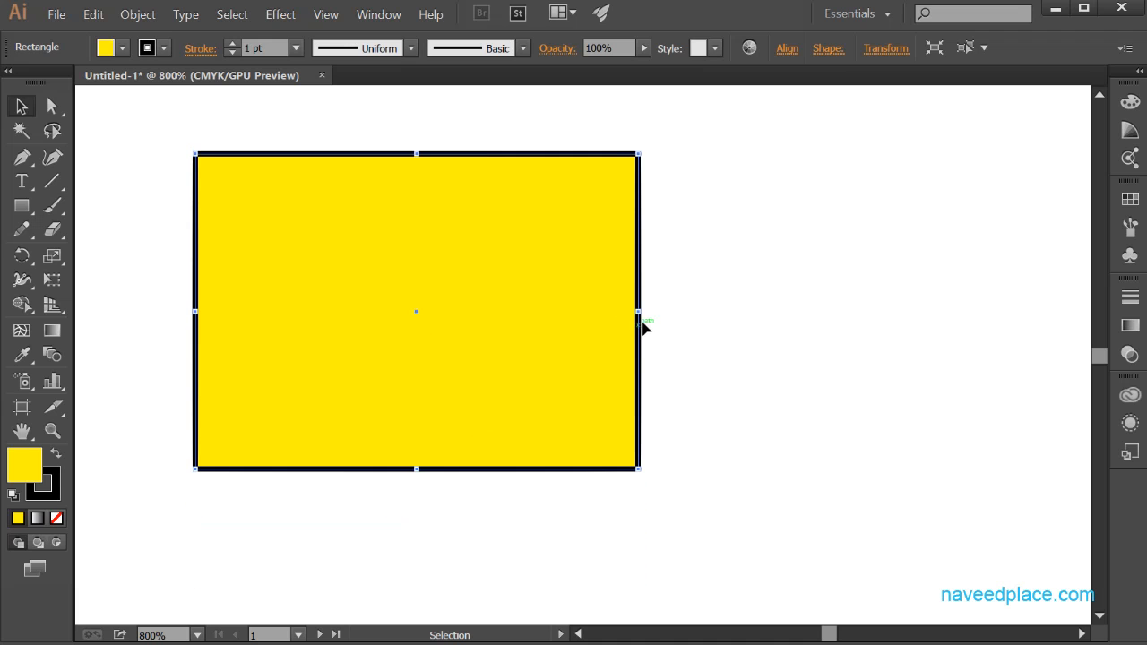
pyautogui.moveTo(641, 313); pyautogui.dragTo(817, 319)
pyautogui.moveTo(510, 469); pyautogui.dragTo(511, 498)
# Preview shearing the rectangle along the horizontal axis at several shear angles, ending at 185°.
pyautogui.click(130, 15)
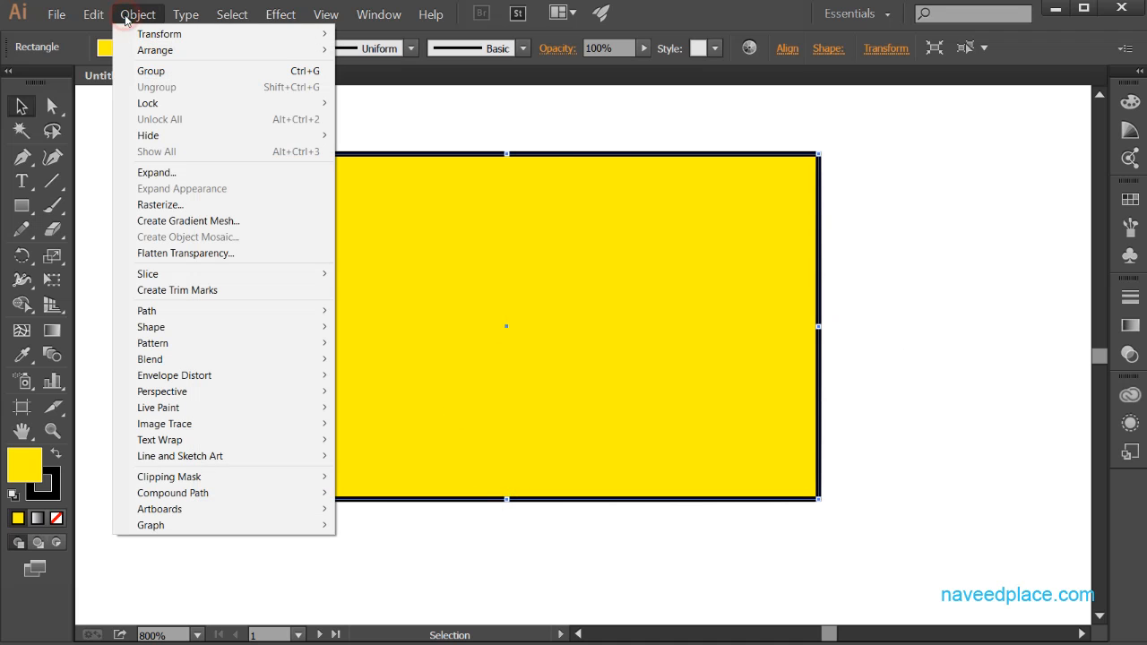
pyautogui.moveTo(153, 34)
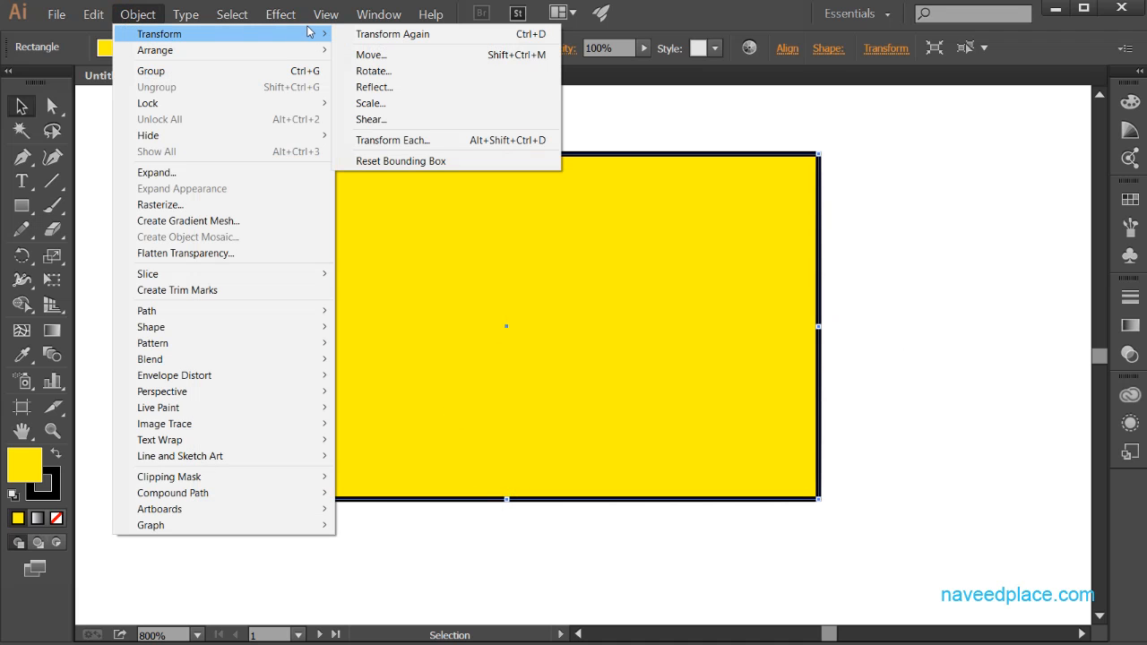
pyautogui.click(384, 118)
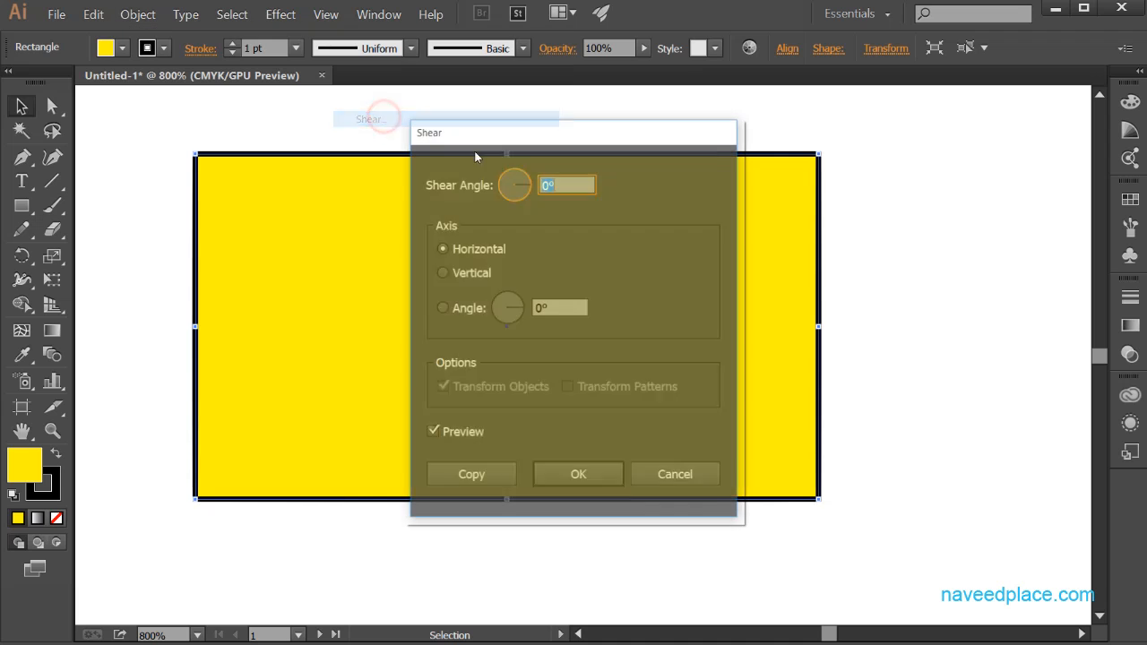
pyautogui.moveTo(536, 139); pyautogui.dragTo(919, 154)
pyautogui.click(805, 185)
pyautogui.click(805, 188)
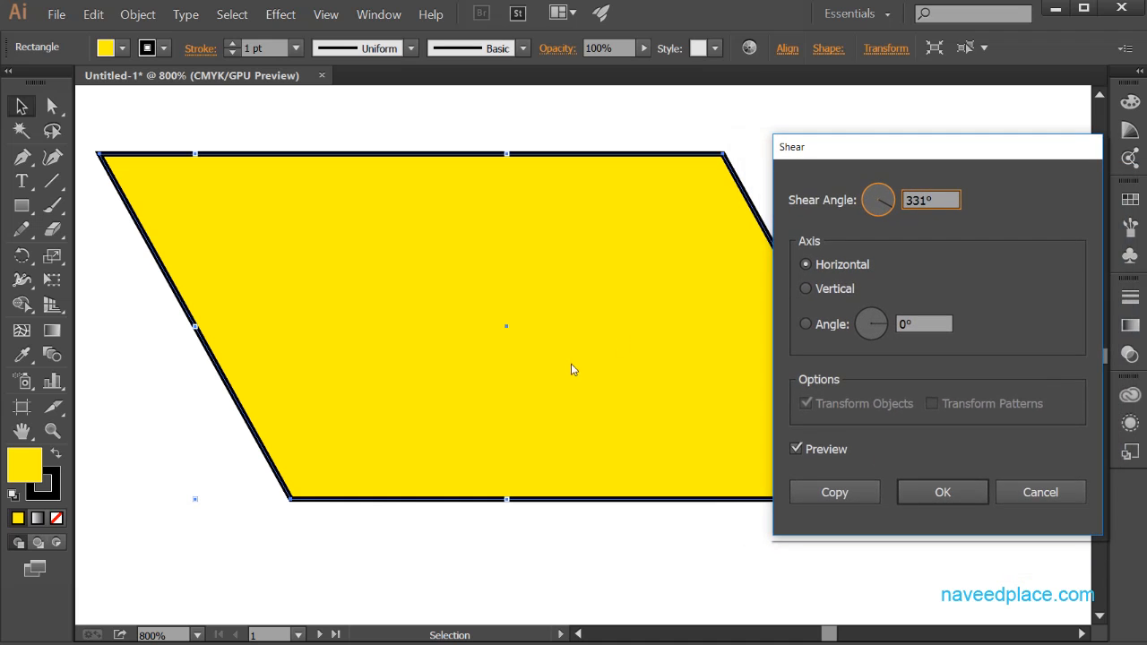
pyautogui.click(507, 373)
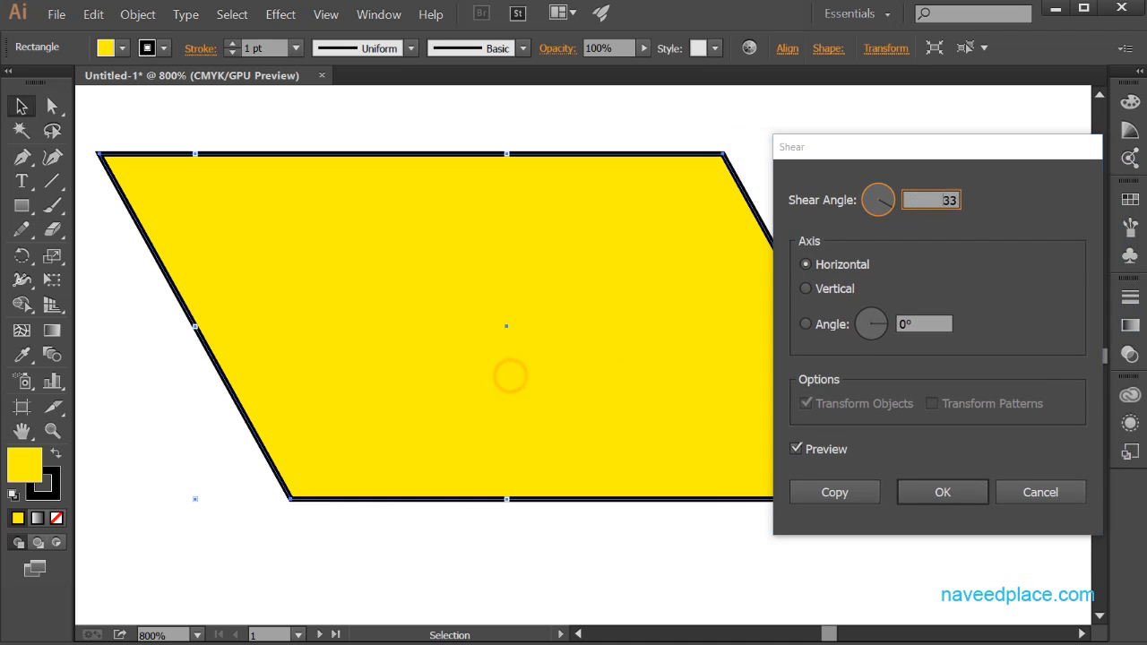
pyautogui.moveTo(867, 208); pyautogui.dragTo(966, 236)
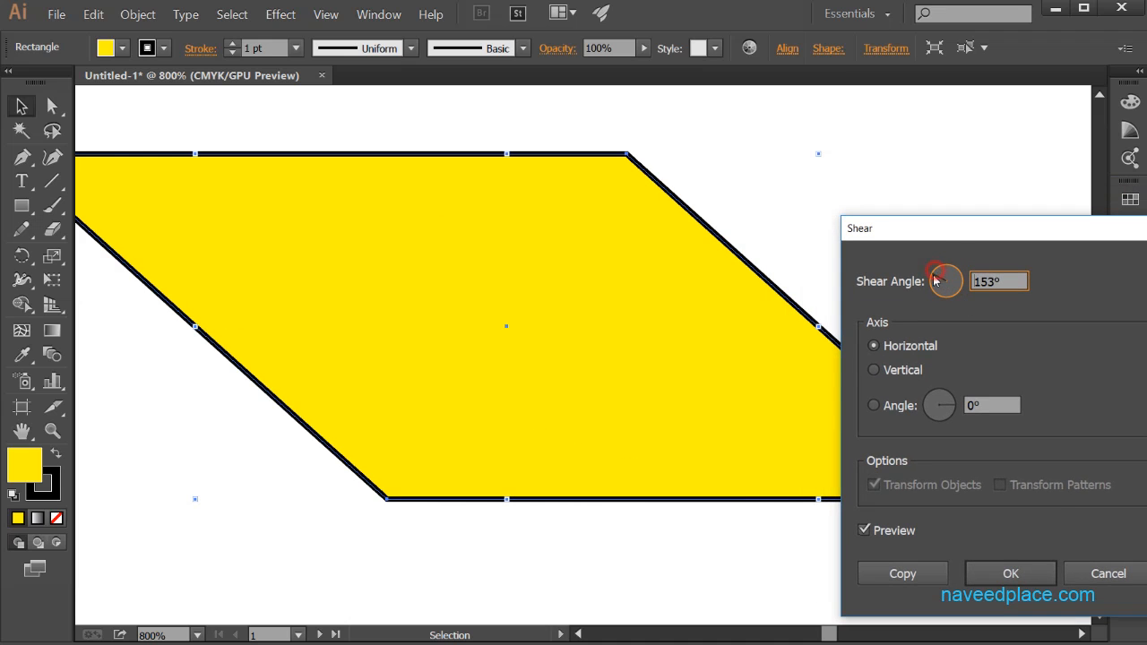
pyautogui.moveTo(936, 279); pyautogui.dragTo(932, 274)
pyautogui.moveTo(954, 237); pyautogui.dragTo(1028, 240)
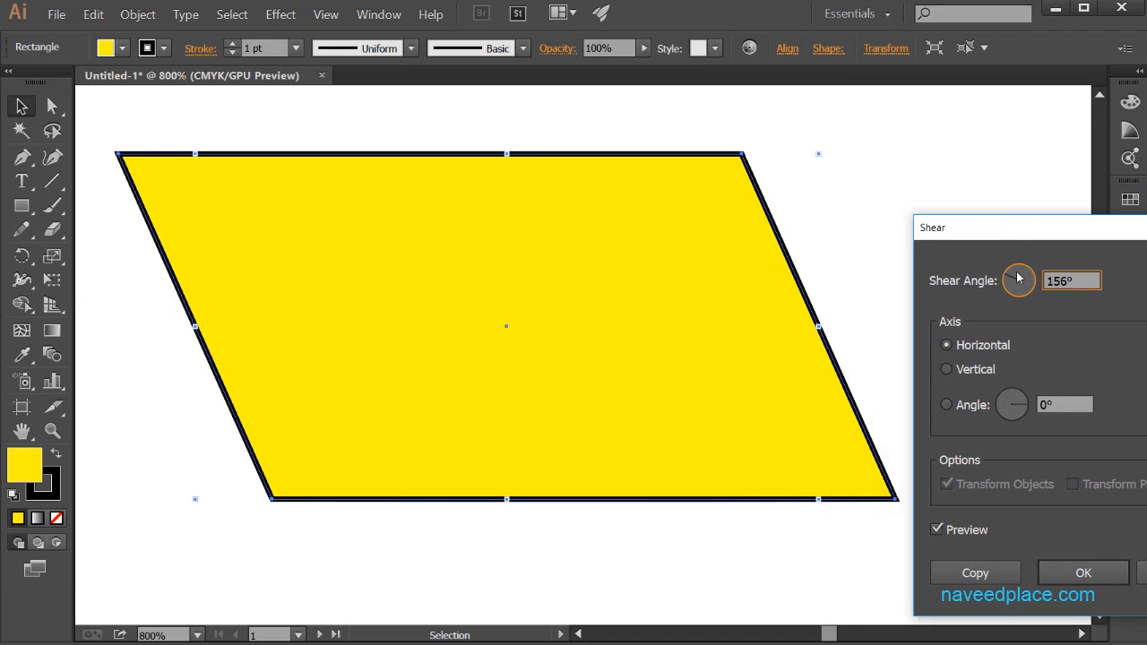
pyautogui.moveTo(1010, 288); pyautogui.dragTo(995, 287)
# Preview the shear along the vertical and horizontal axes and at axis angles of 117° and 335°, and cancel the shear.
pyautogui.click(948, 368)
pyautogui.moveTo(1011, 402)
pyautogui.mouseDown()
pyautogui.moveTo(1009, 417)
pyautogui.moveTo(964, 410)
pyautogui.moveTo(1015, 395)
pyautogui.moveTo(1004, 388)
pyautogui.mouseUp()
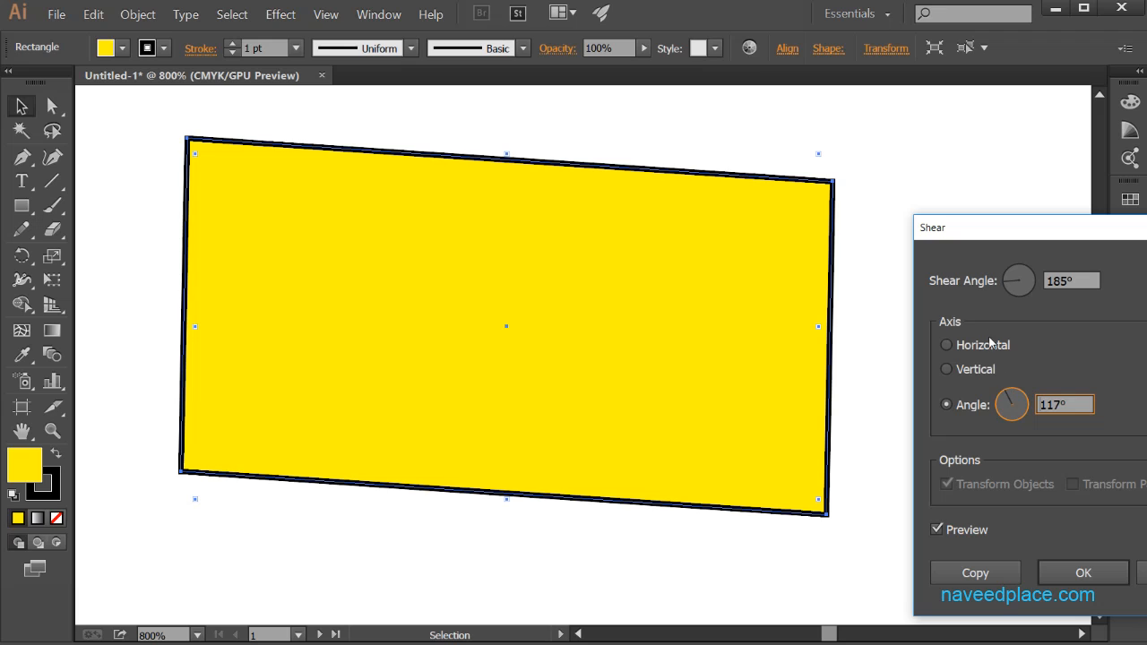
pyautogui.click(947, 345)
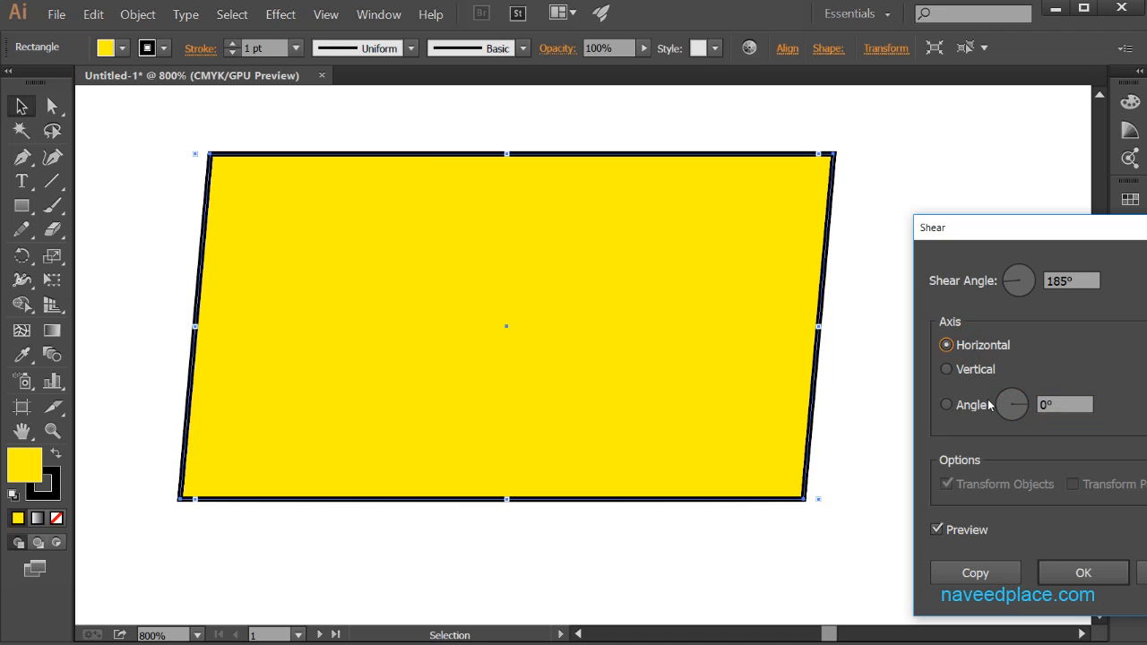
pyautogui.moveTo(996, 410); pyautogui.dragTo(1031, 413)
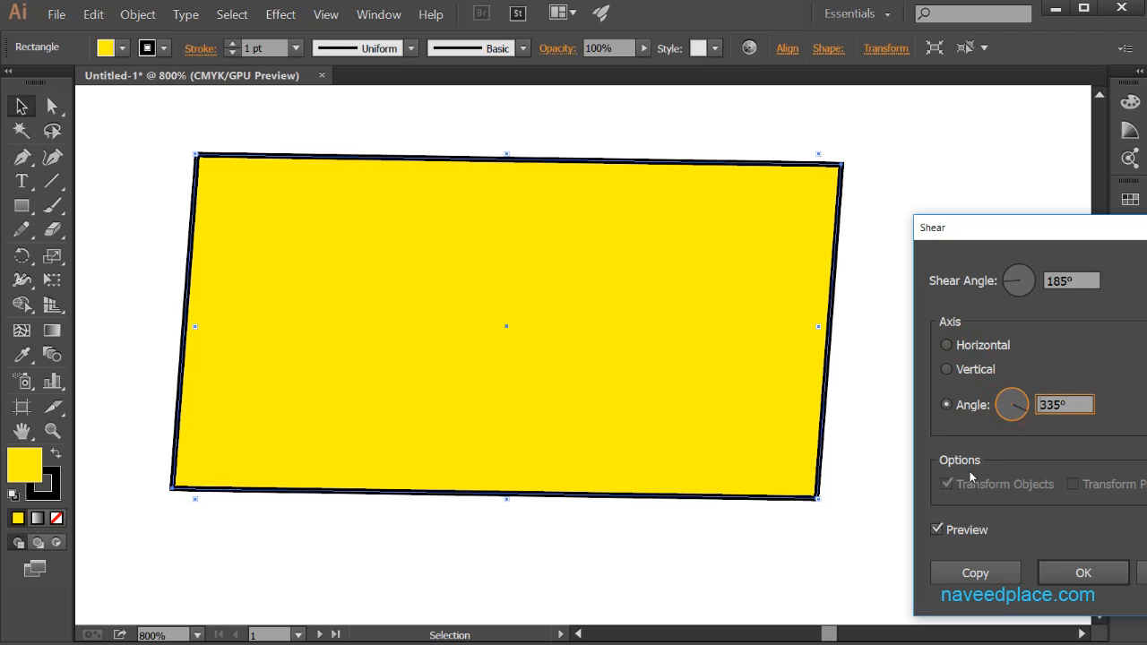
pyautogui.moveTo(963, 229); pyautogui.dragTo(664, 155)
pyautogui.click(883, 497)
# Narrow the rectangle freehand by pulling its right side inward with the Selection tool.
pyautogui.moveTo(818, 499); pyautogui.dragTo(704, 512)
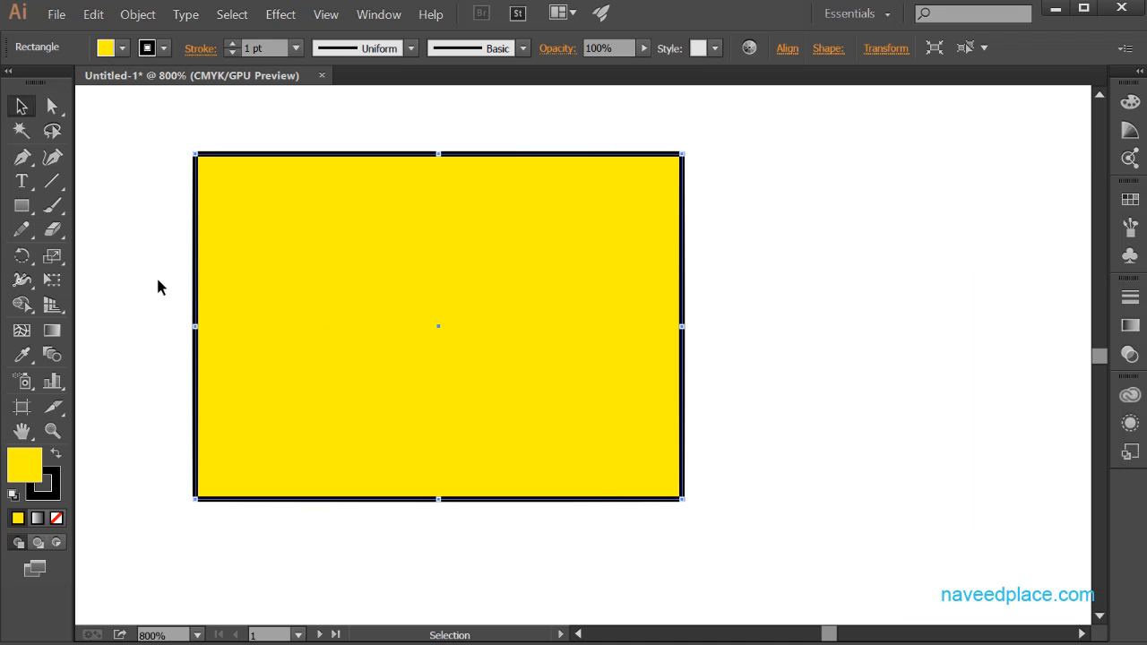
# Examine the remaining Transform commands, the Rotate tool and the Arrange commands available for the rectangle.
pyautogui.click(146, 14)
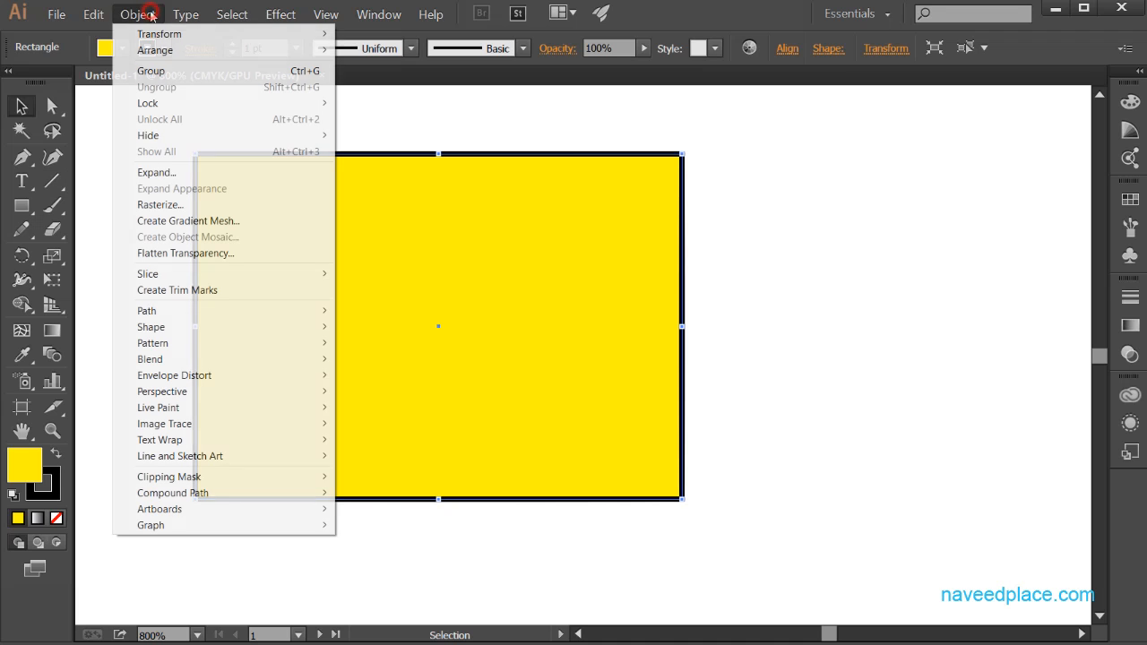
pyautogui.click(161, 34)
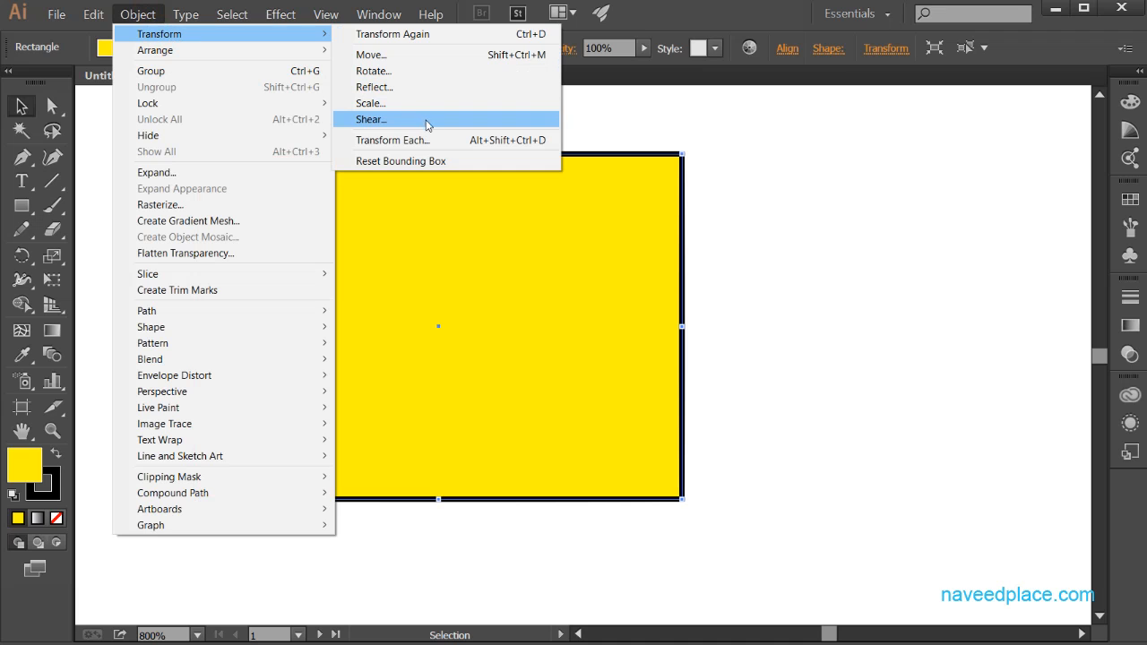
pyautogui.click(436, 162)
pyautogui.click(231, 14)
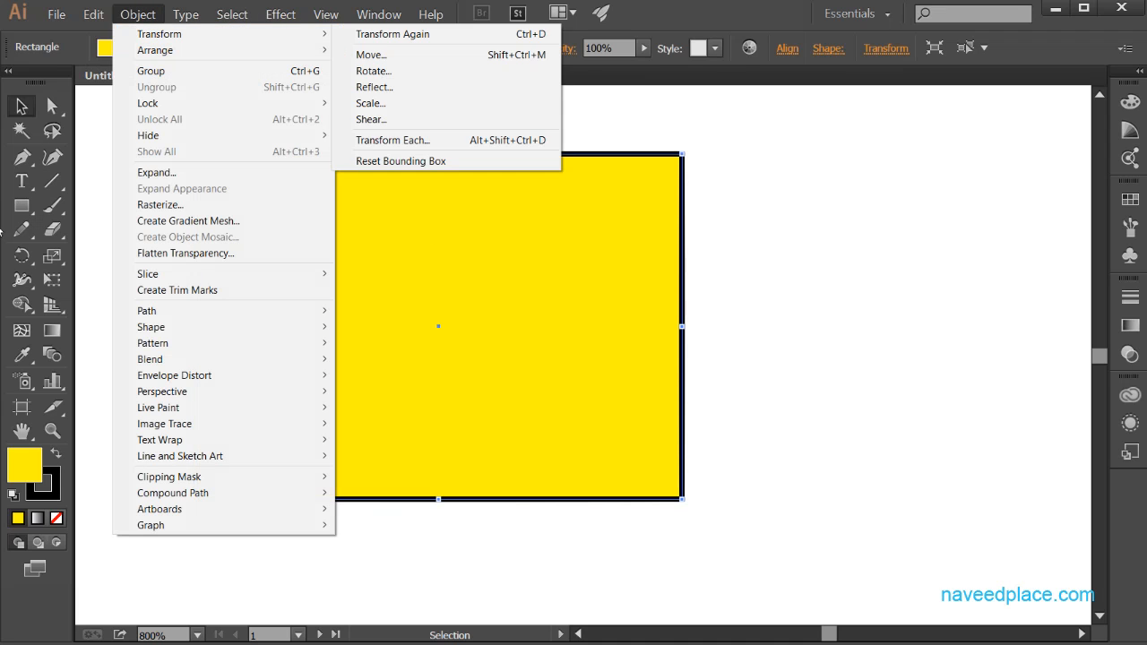
pyautogui.click(20, 255)
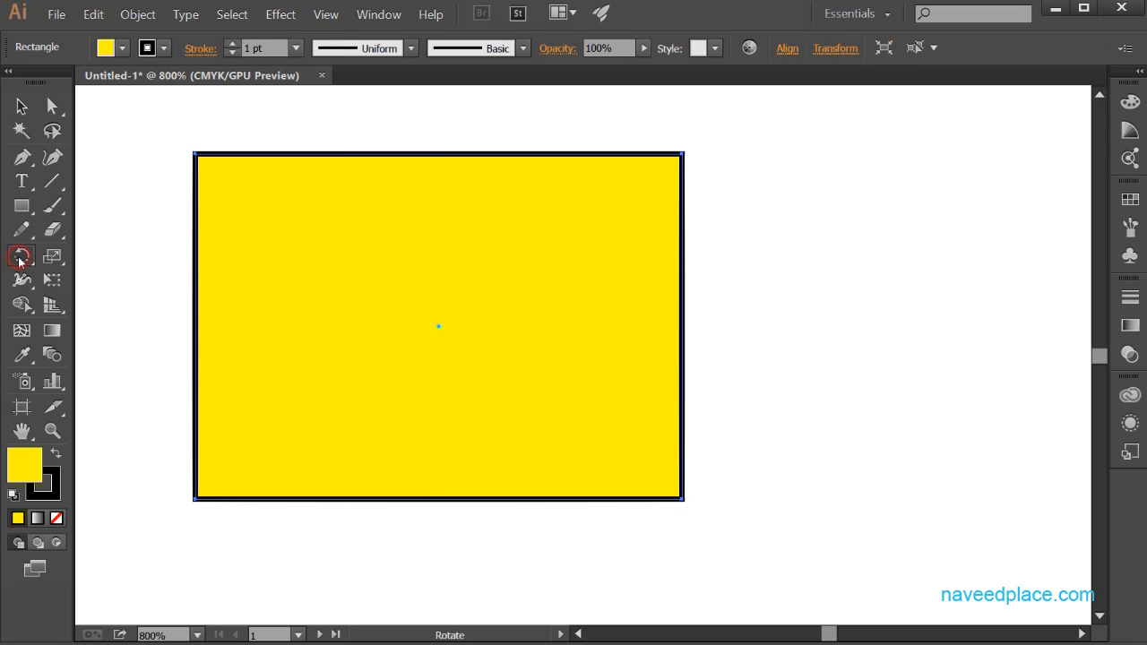
pyautogui.click(20, 257)
pyautogui.click(137, 15)
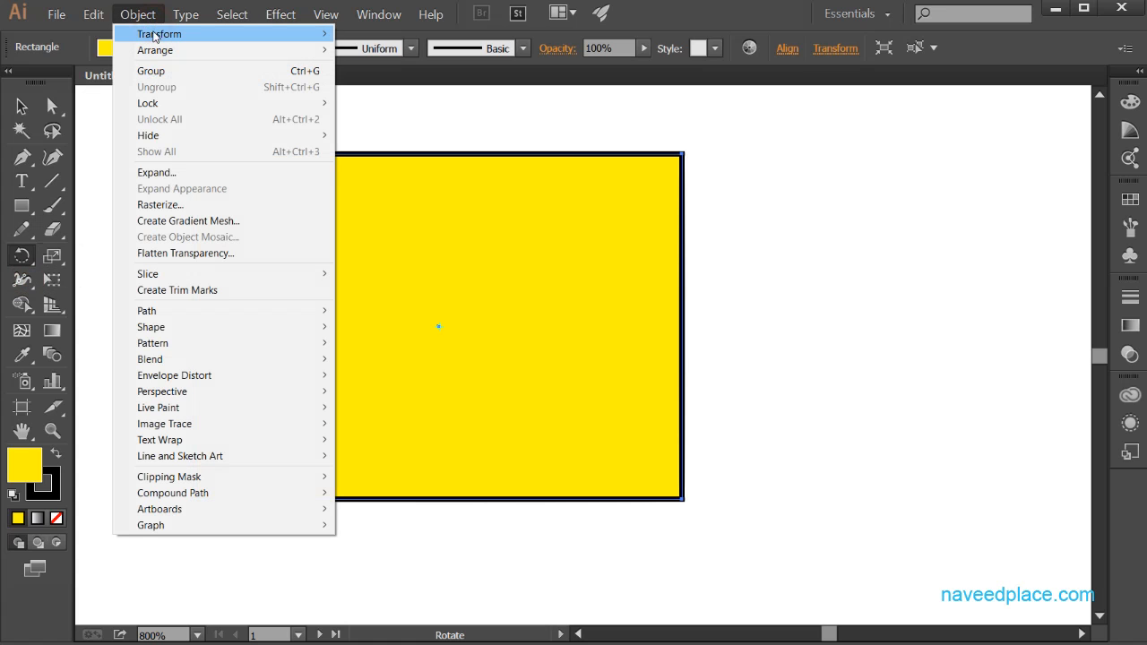
pyautogui.moveTo(158, 53)
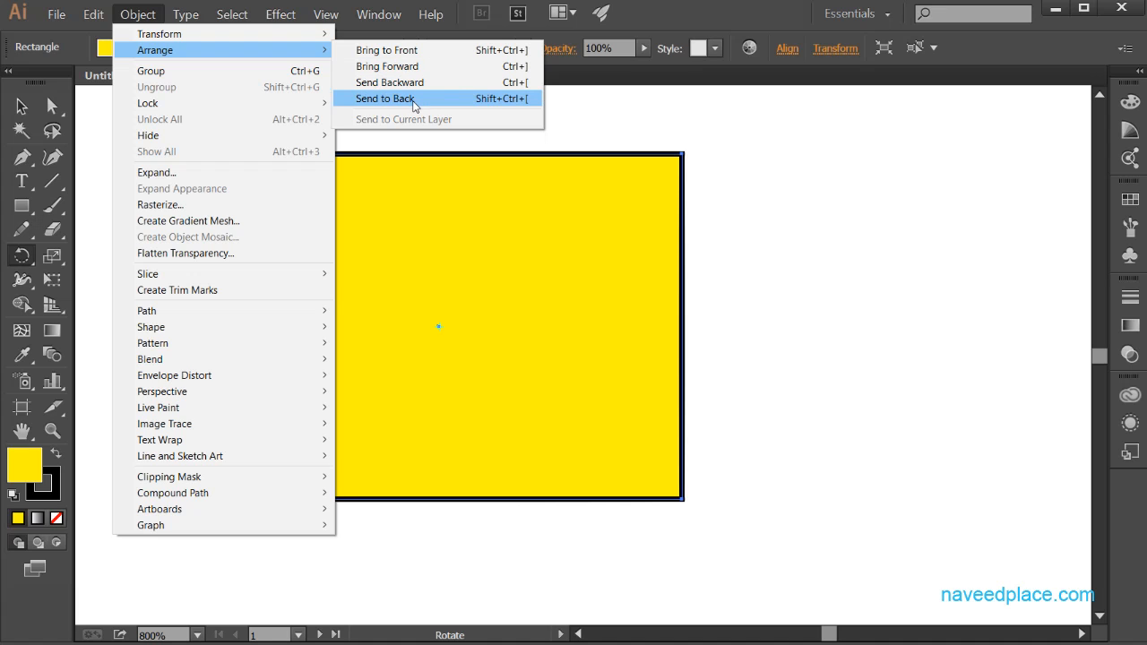
pyautogui.click(792, 320)
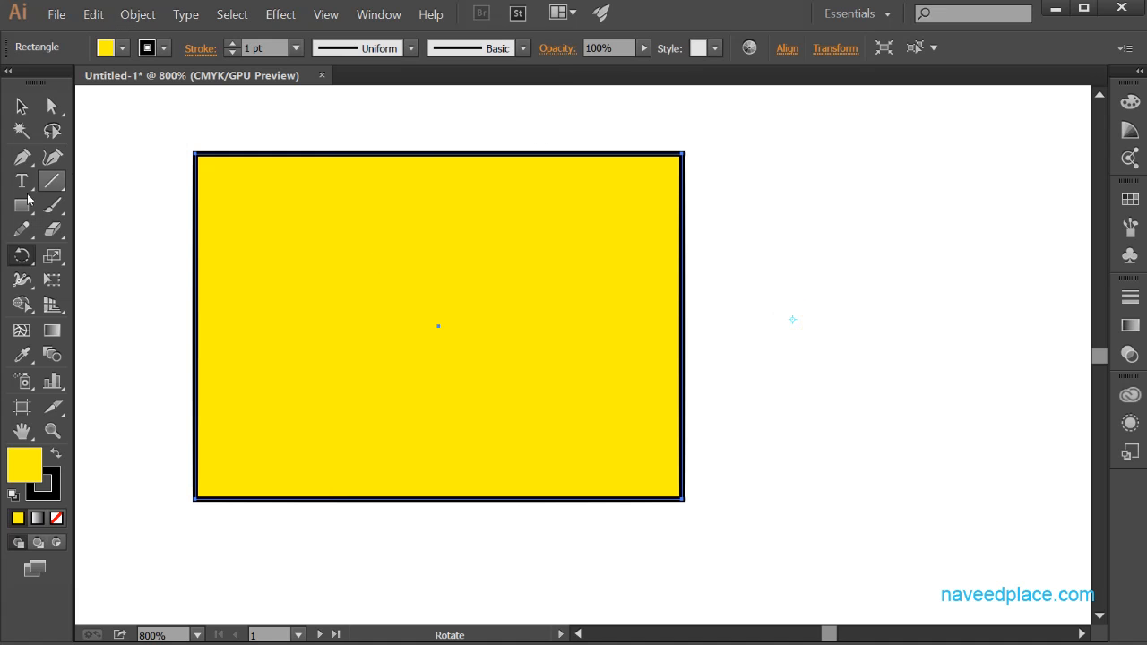
# Draw a second rectangle overlapping the yellow rectangle's lower-right corner, and fill it with red.
pyautogui.moveTo(24, 207); pyautogui.dragTo(98, 204)
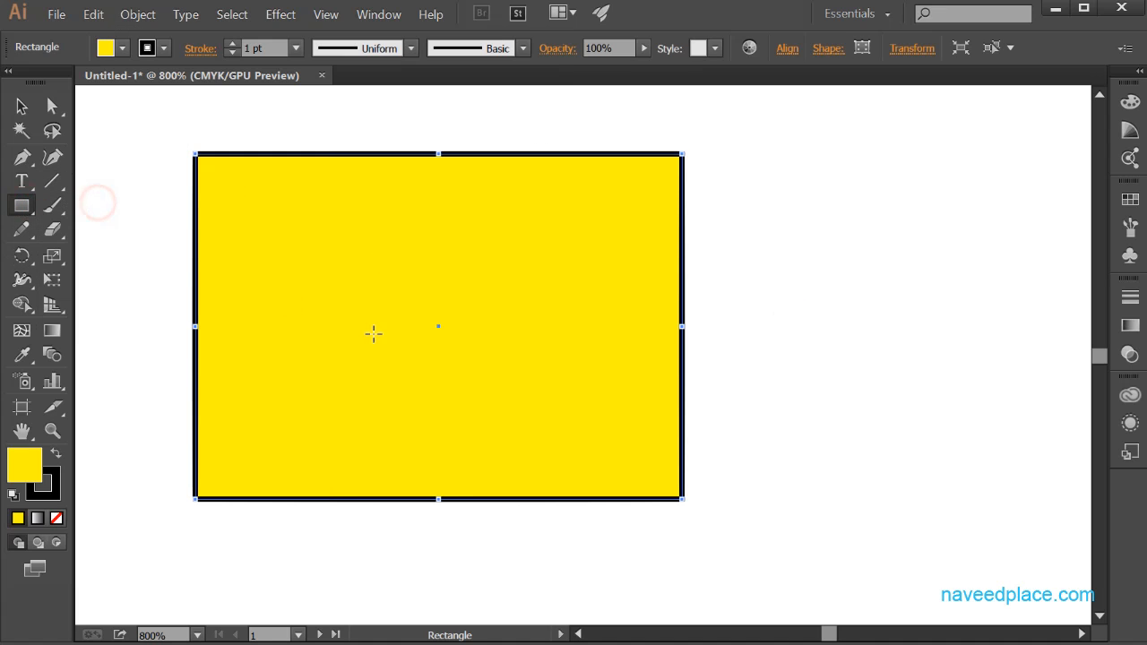
pyautogui.moveTo(429, 295)
pyautogui.mouseDown()
pyautogui.moveTo(664, 537)
pyautogui.moveTo(756, 566)
pyautogui.mouseUp()
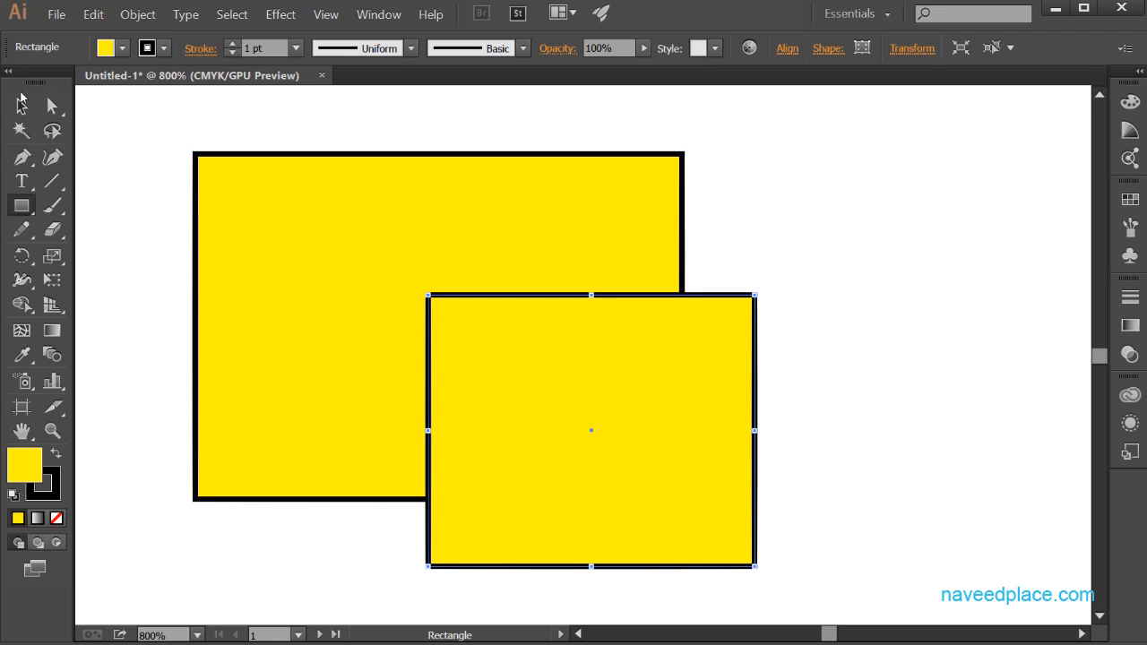
pyautogui.click(122, 48)
pyautogui.click(41, 89)
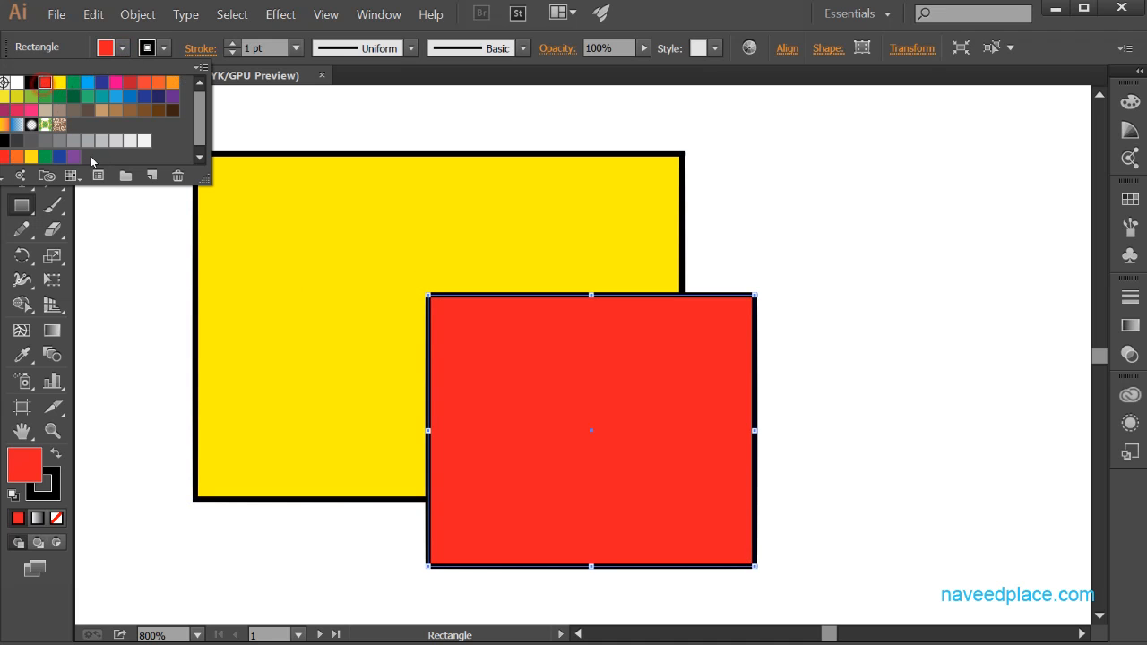
# Send the red rectangle backward behind the yellow rectangle, and undo the change in stacking order.
pyautogui.press('v')
pyautogui.moveTo(134, 110); pyautogui.dragTo(823, 608)
pyautogui.click(412, 244)
pyautogui.click(524, 382)
pyautogui.click(883, 410)
pyautogui.click(699, 415)
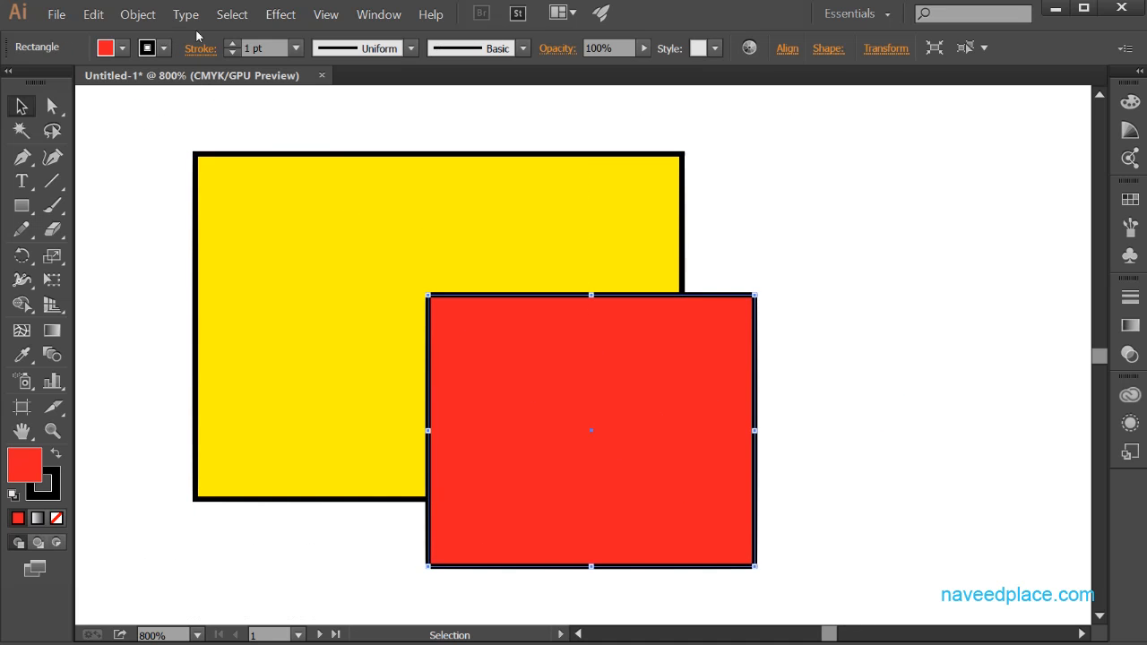
pyautogui.click(154, 16)
pyautogui.moveTo(256, 52)
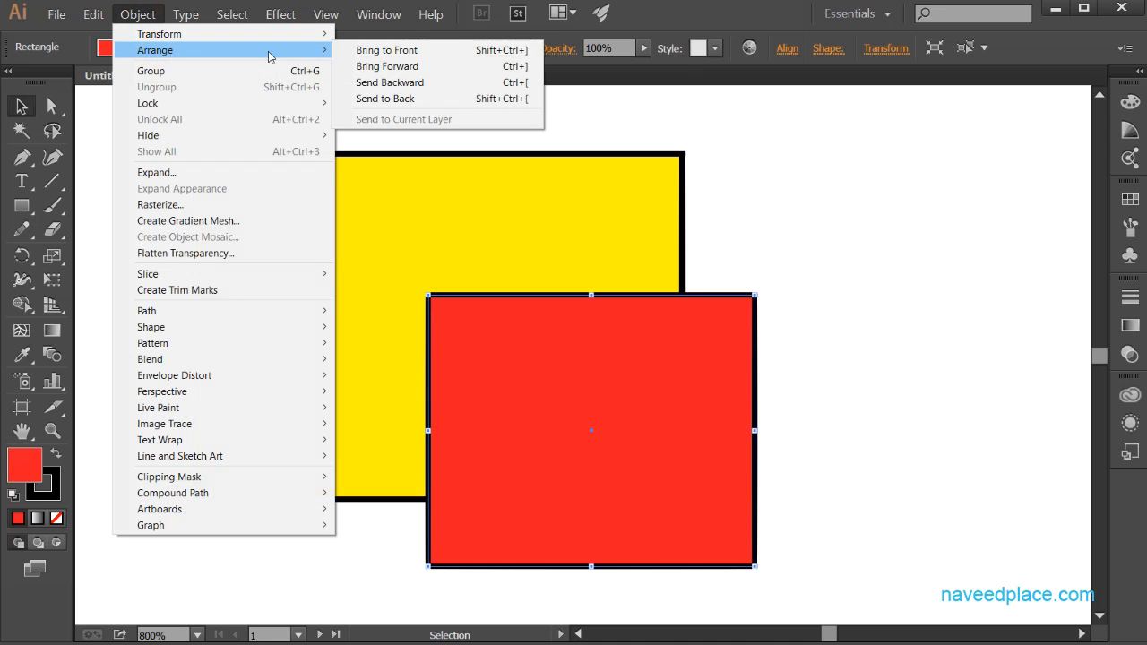
pyautogui.click(408, 83)
pyautogui.click(862, 410)
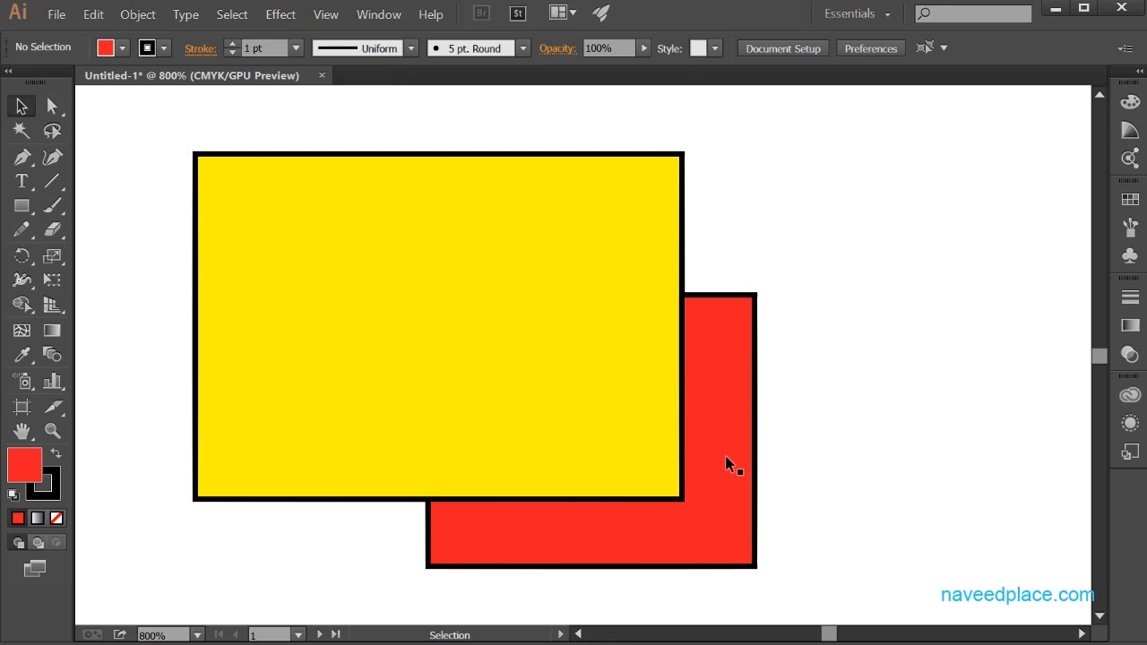
pyautogui.hotkey('ctrl', 'z')
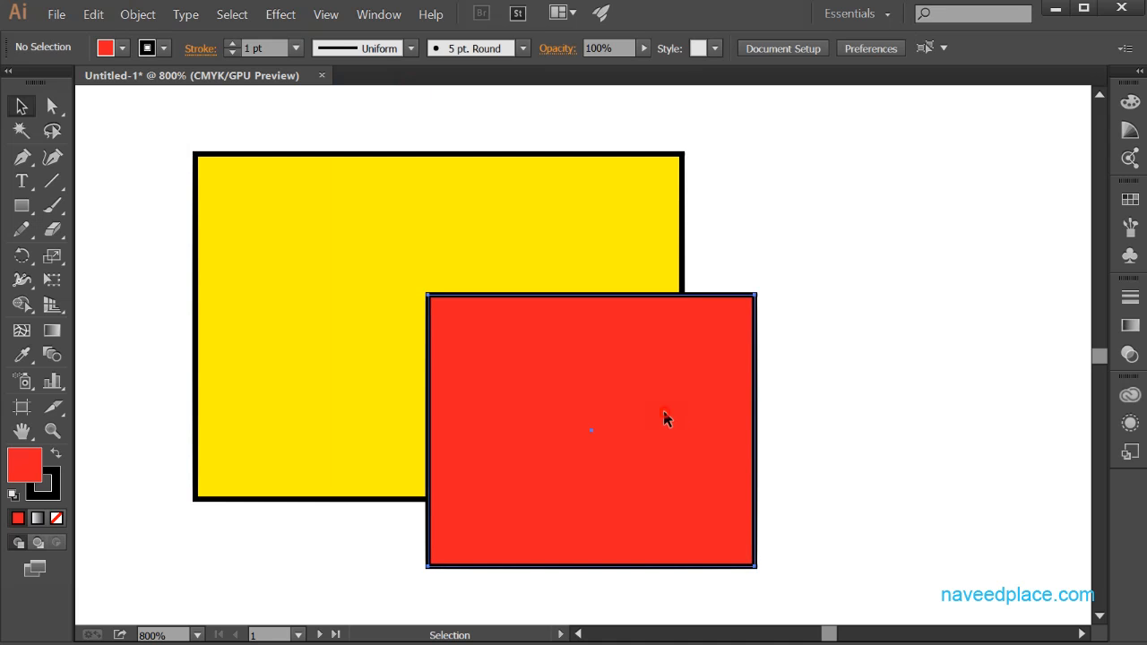
# Send the red rectangle backward again so that it sits behind the yellow rectangle.
pyautogui.click(664, 410)
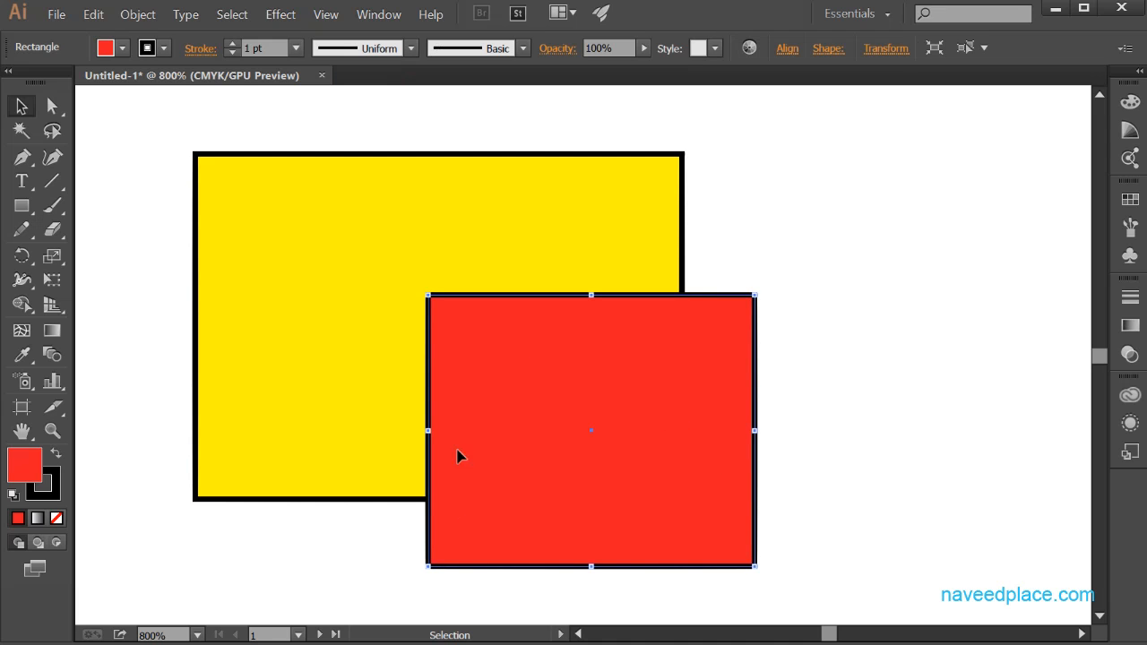
pyautogui.click(150, 15)
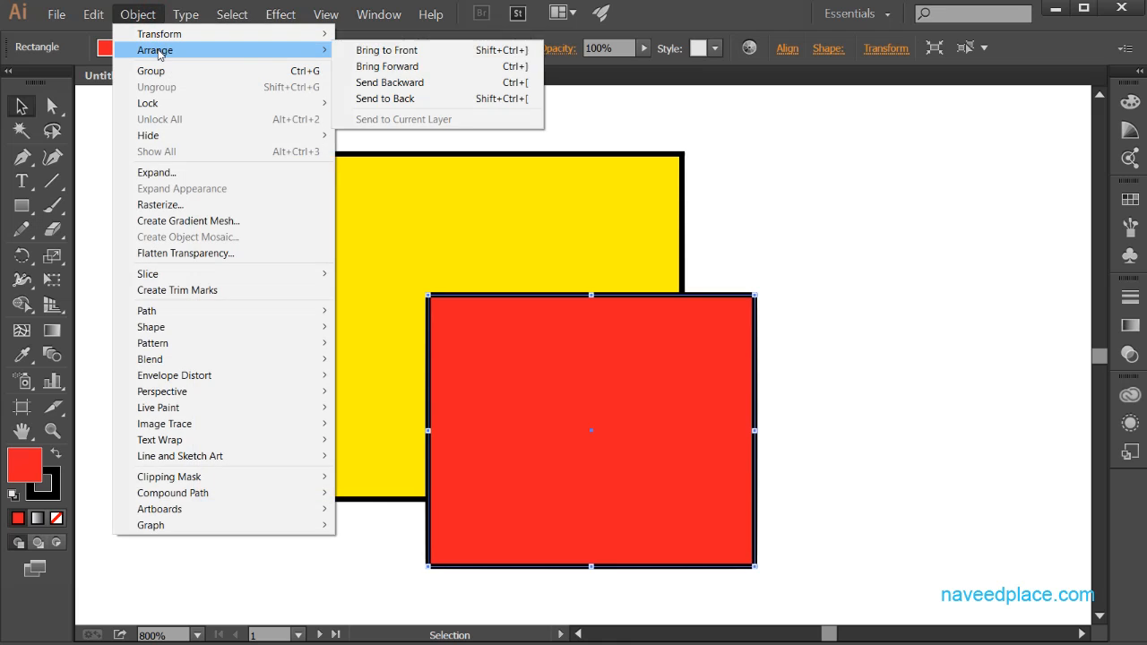
pyautogui.click(390, 82)
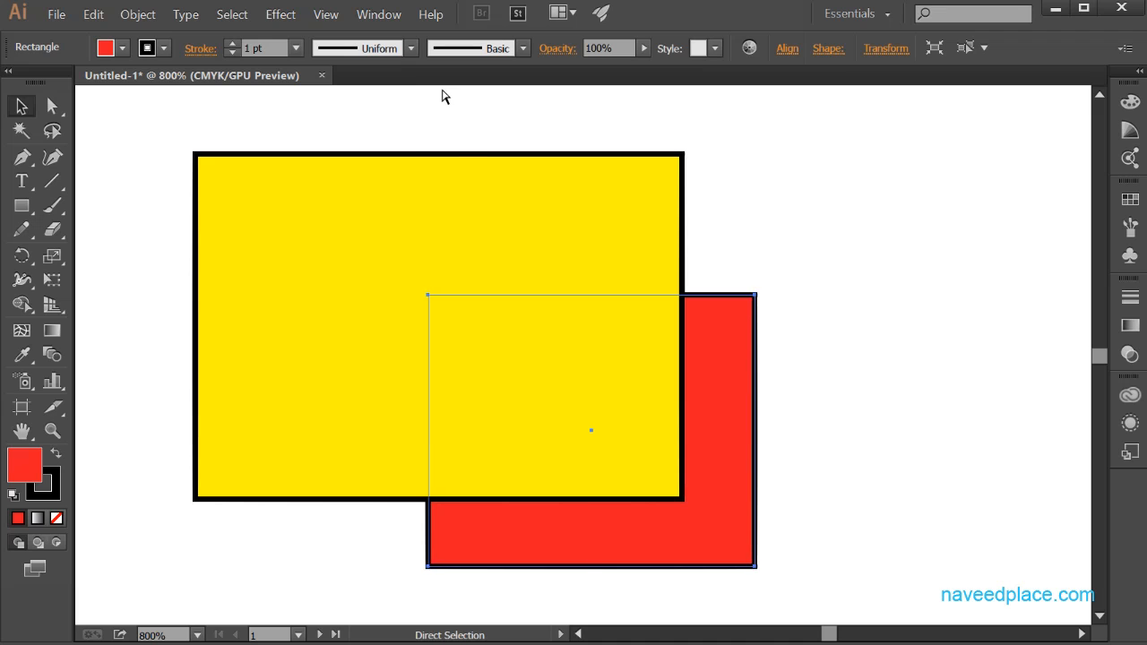
pyautogui.click(363, 262)
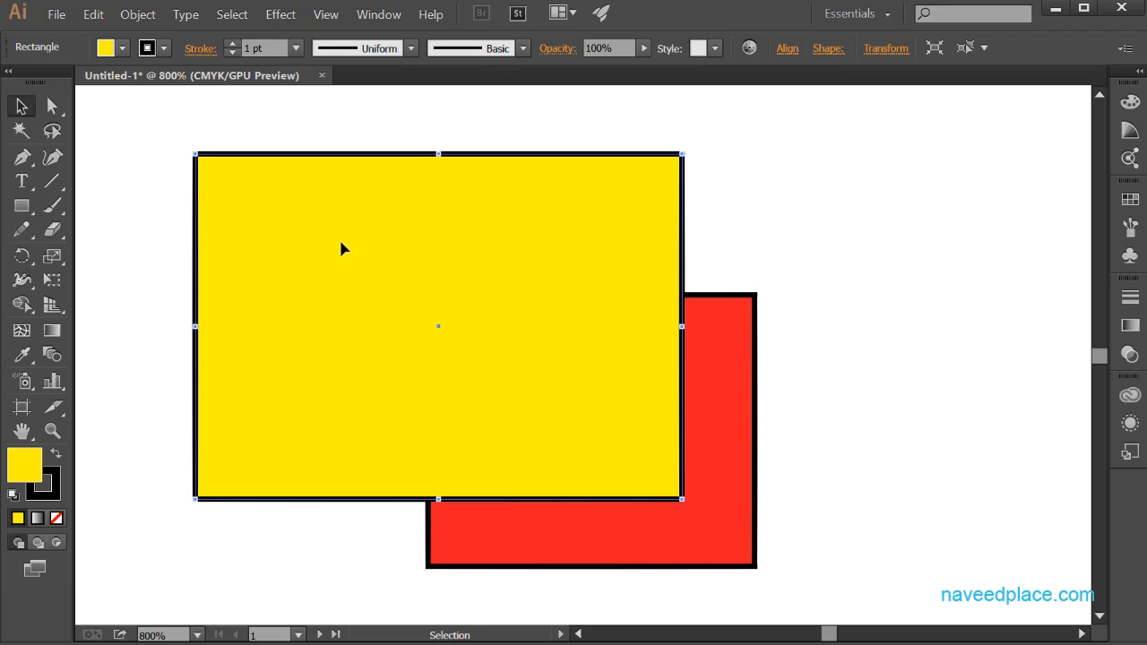
# Bring the red rectangle to the front, above the yellow rectangle.
pyautogui.click(696, 405)
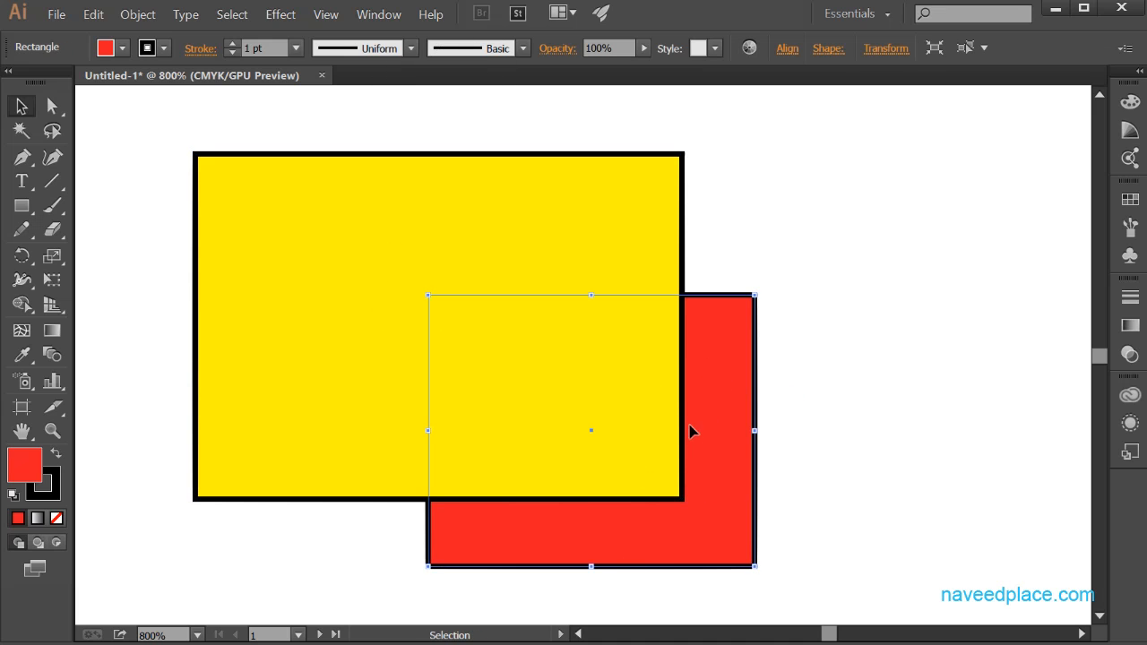
pyautogui.click(159, 15)
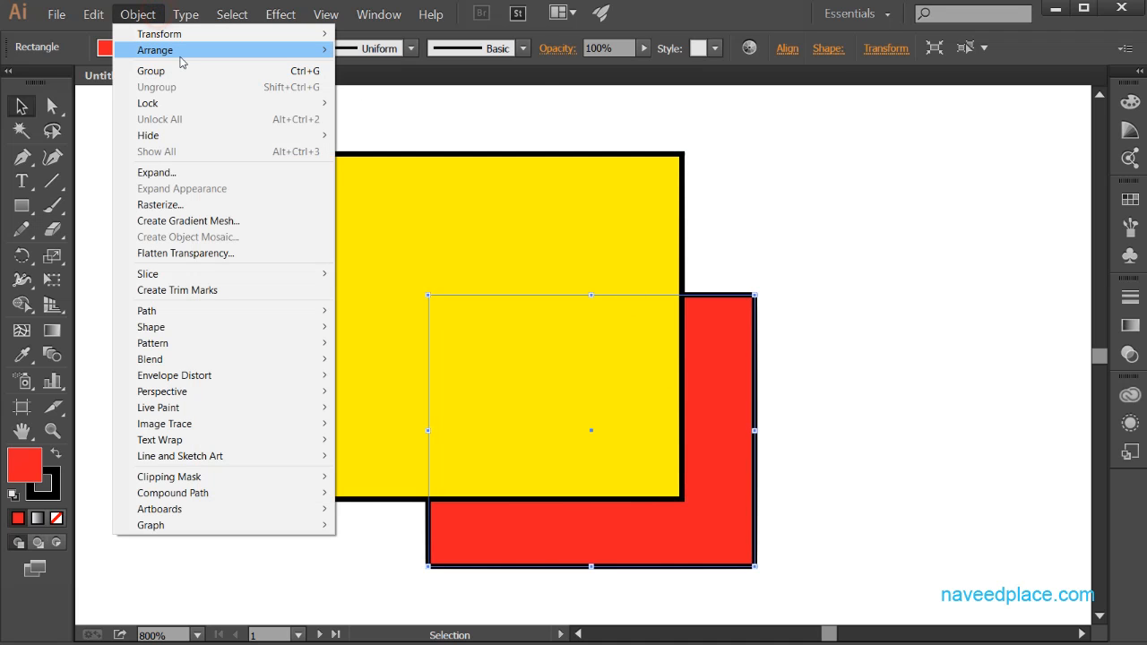
pyautogui.moveTo(182, 52)
pyautogui.click(399, 54)
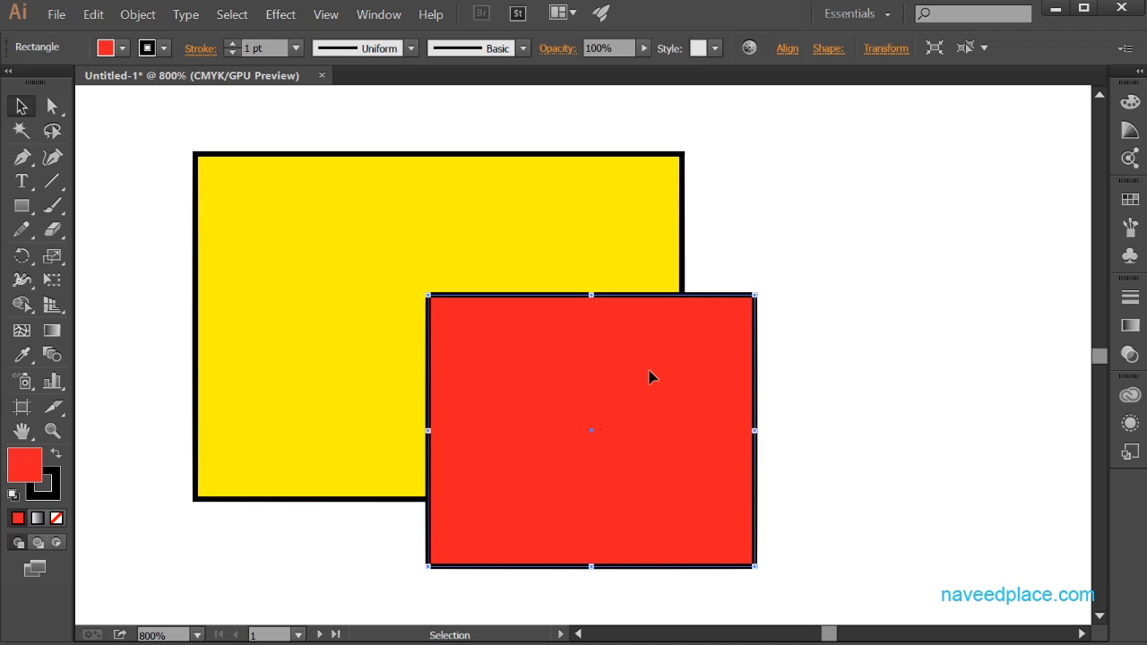
# Move the red rectangle up and to the right, and shift the yellow rectangle right so the two still overlap.
pyautogui.moveTo(652, 347); pyautogui.dragTo(720, 302)
pyautogui.moveTo(404, 215); pyautogui.dragTo(528, 217)
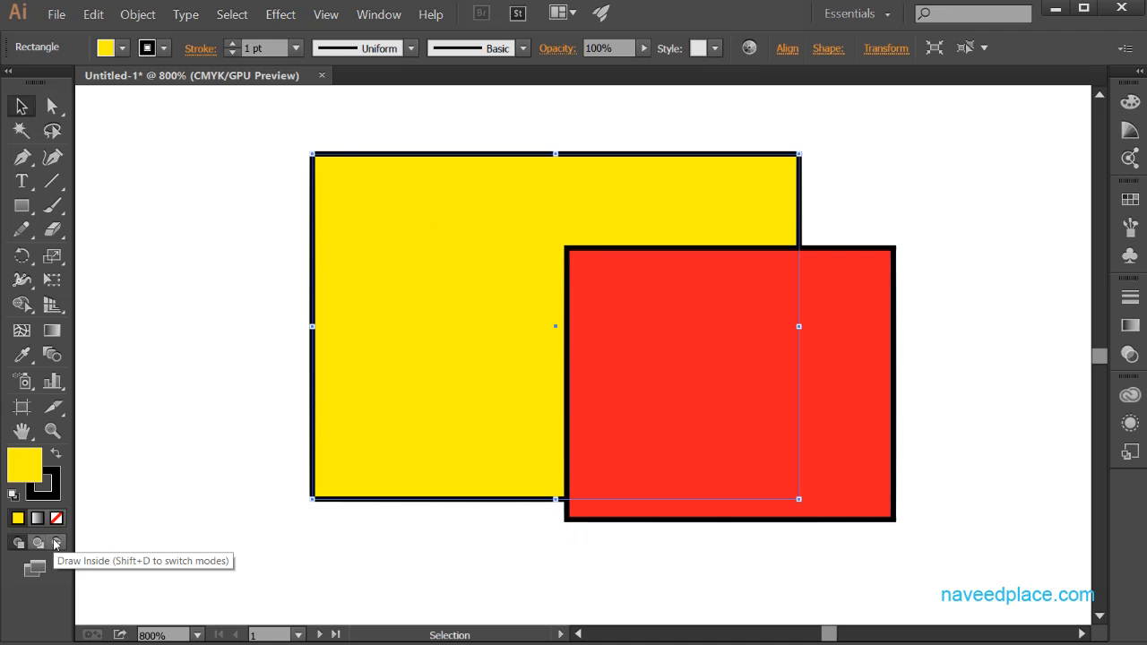
pyautogui.click(263, 503)
pyautogui.click(493, 409)
pyautogui.click(696, 430)
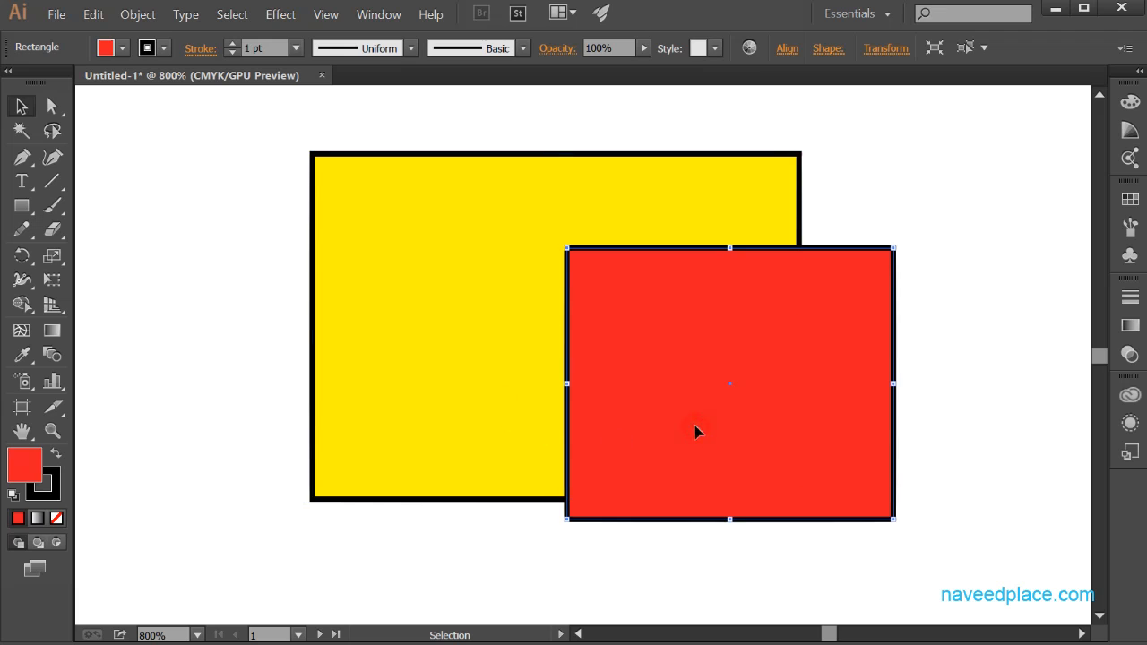
# Examine the Arrange commands available for the yellow rectangle and then for the red rectangle.
pyautogui.click(457, 391)
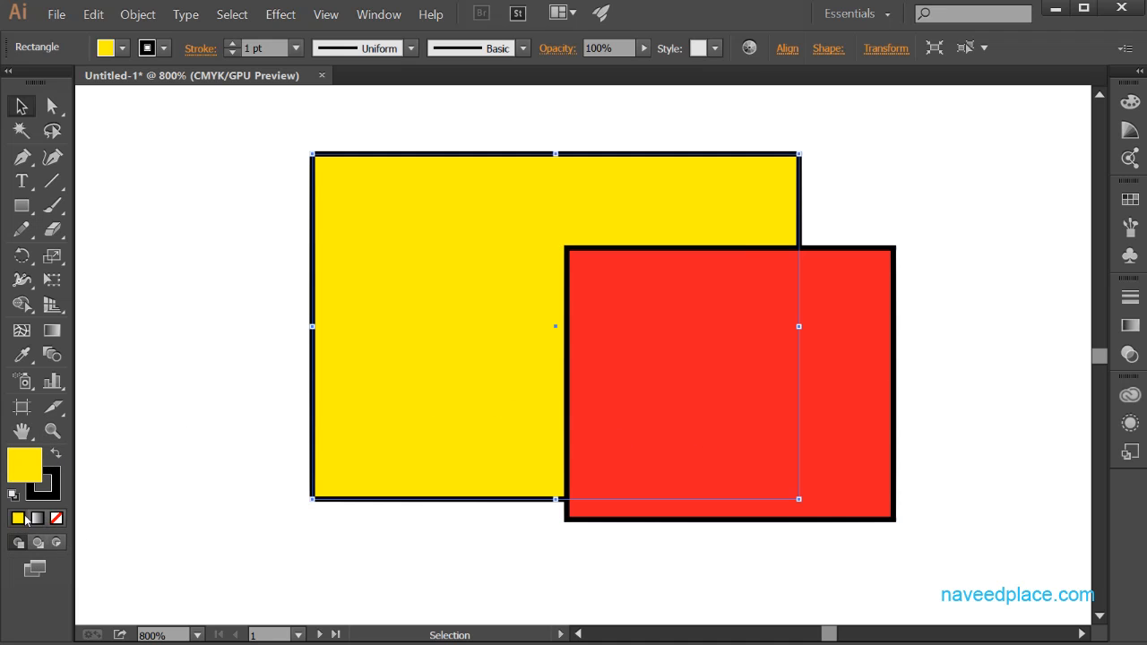
pyautogui.click(134, 15)
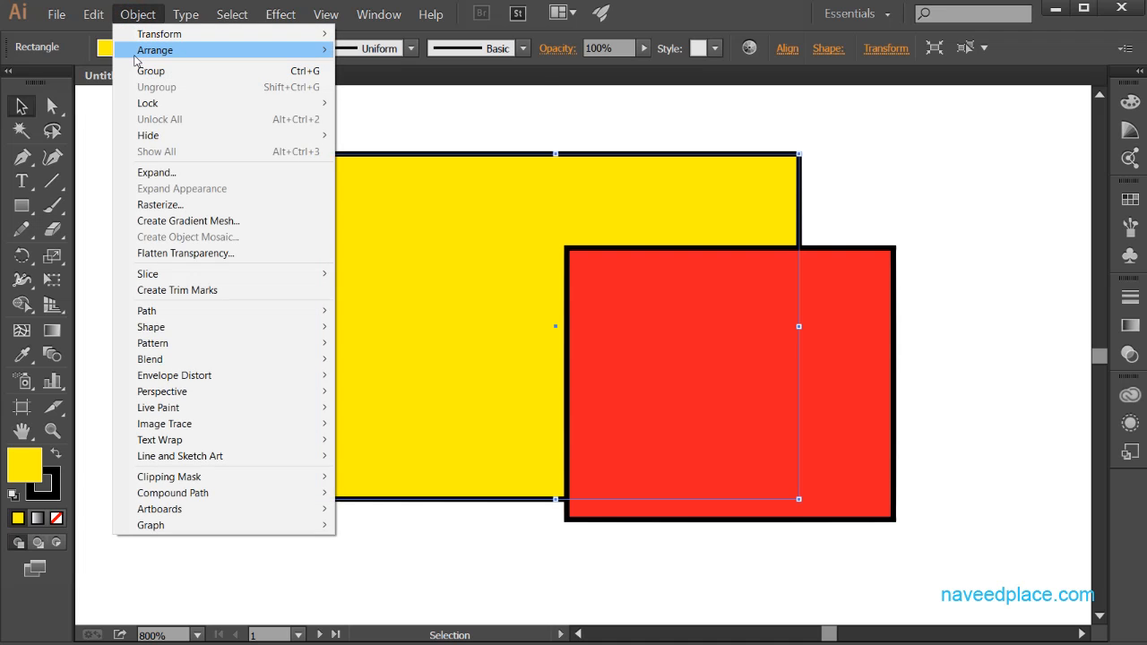
pyautogui.moveTo(278, 52)
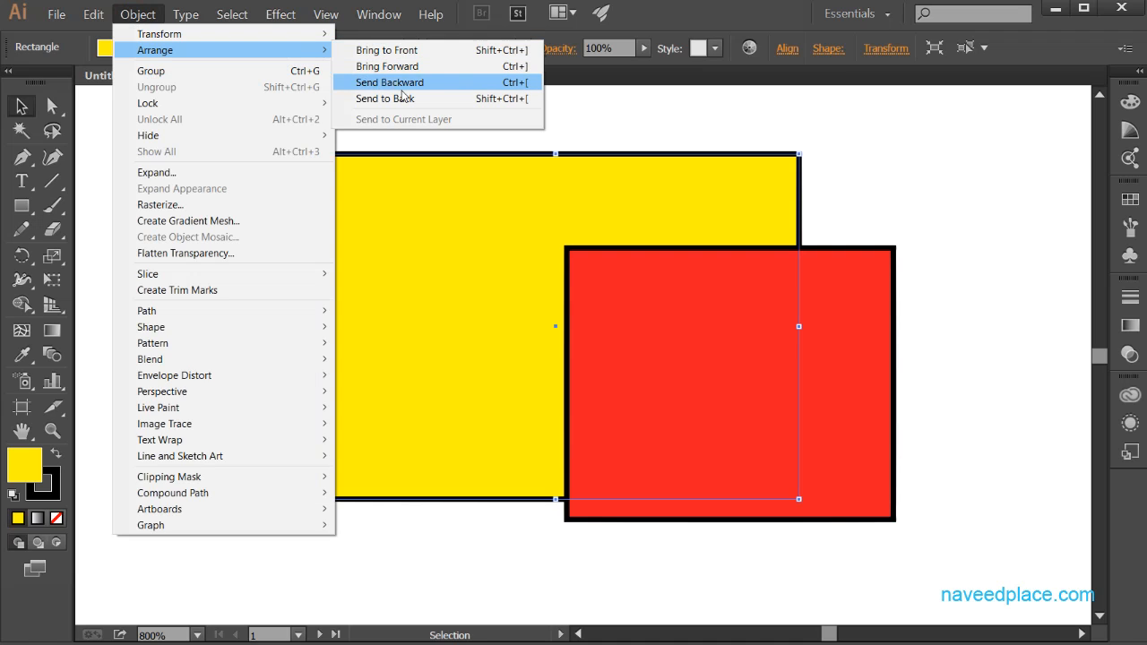
pyautogui.click(693, 146)
pyautogui.click(658, 358)
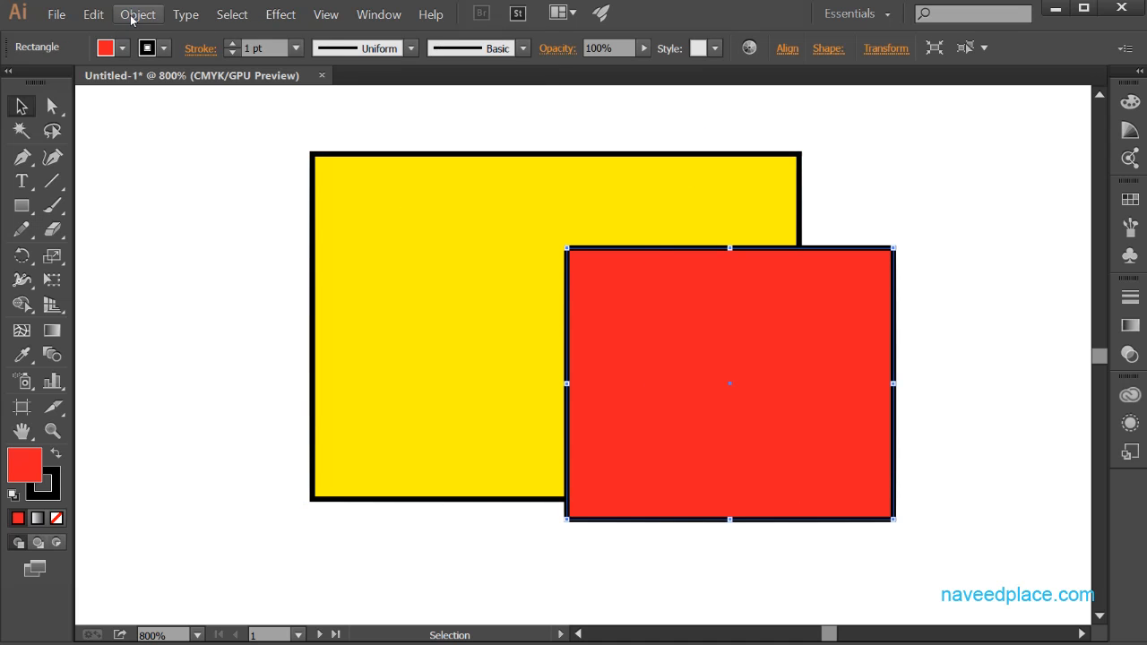
pyautogui.click(137, 15)
pyautogui.click(436, 93)
# Select the yellow and red rectangles together and group them.
pyautogui.moveTo(248, 110); pyautogui.dragTo(950, 567)
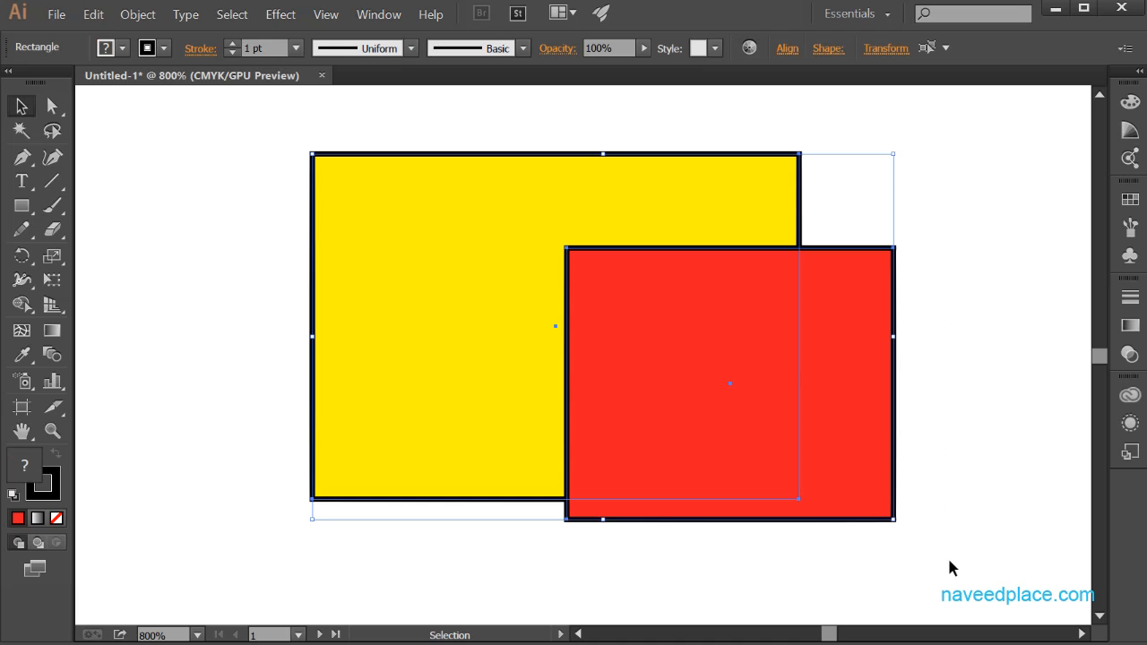
pyautogui.click(940, 562)
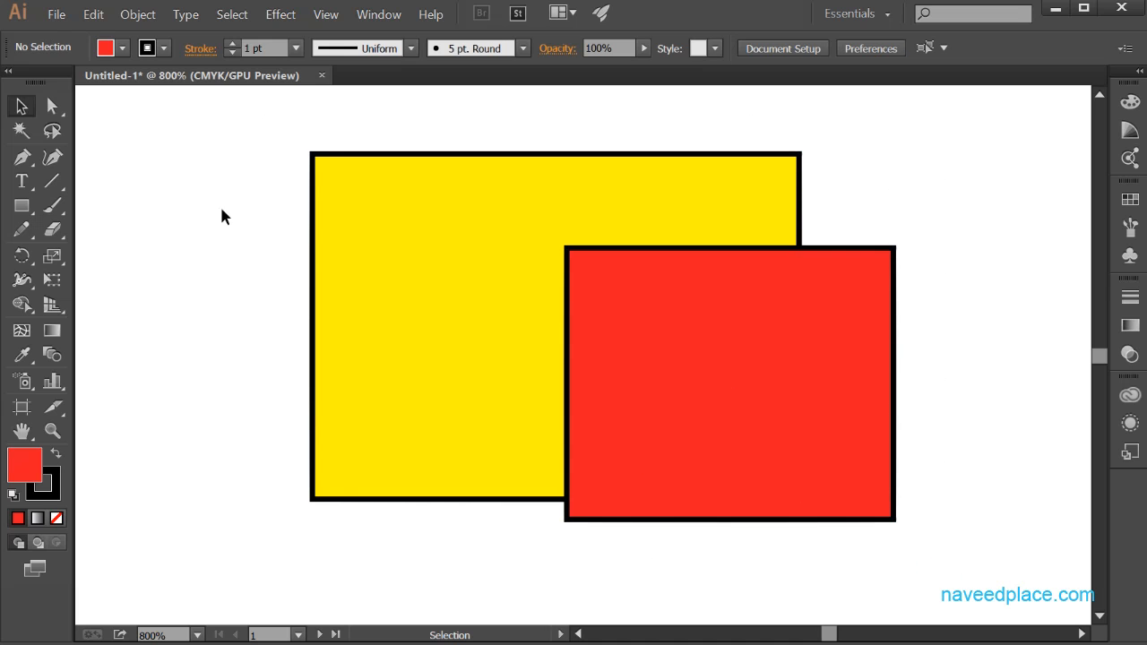
pyautogui.moveTo(242, 115); pyautogui.dragTo(957, 594)
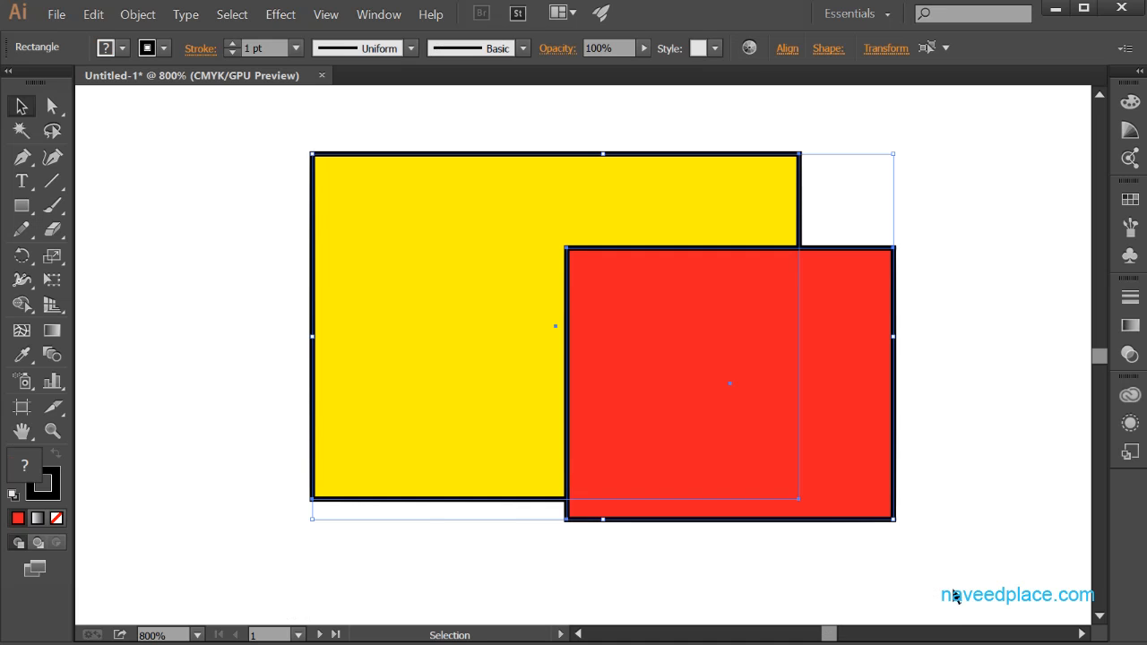
pyautogui.click(945, 596)
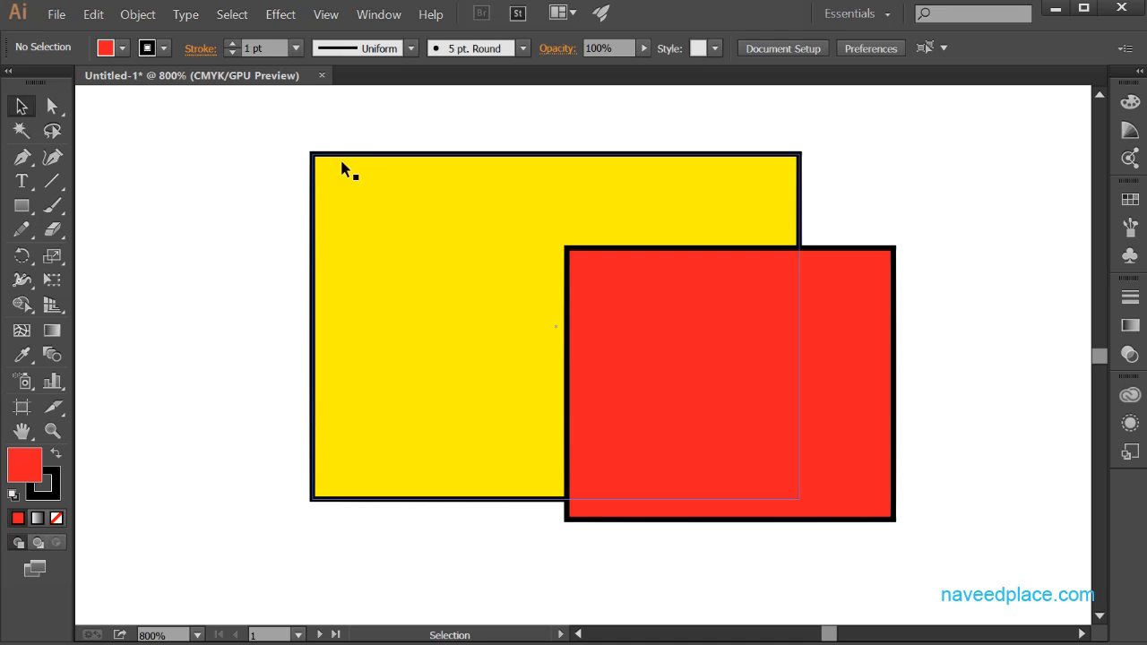
pyautogui.moveTo(248, 113); pyautogui.dragTo(957, 598)
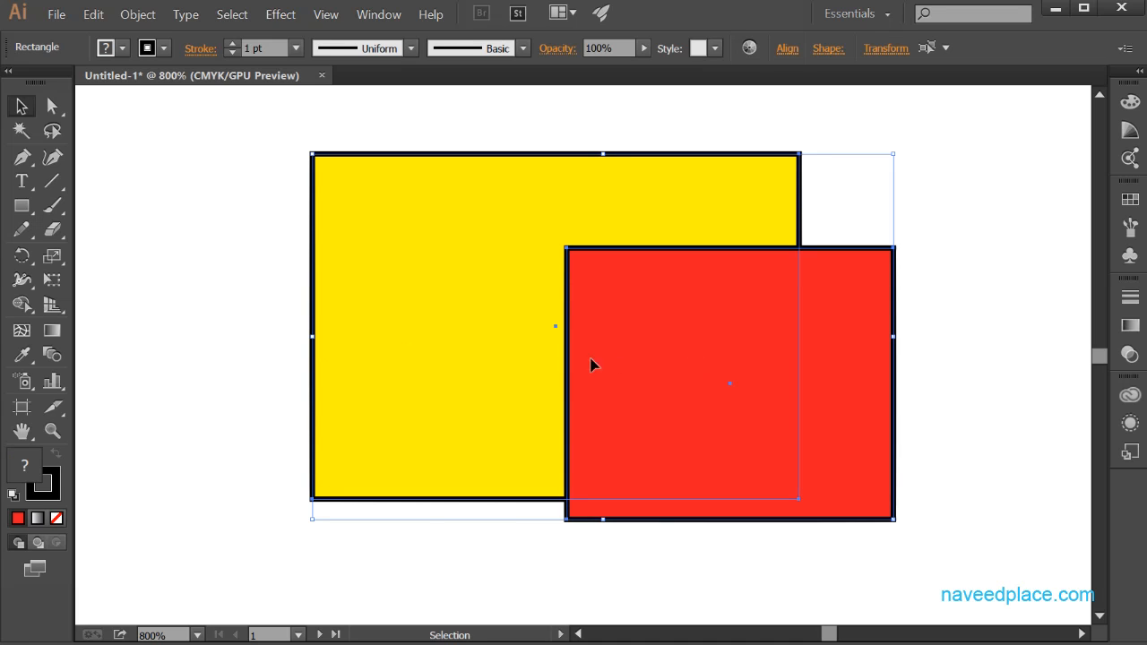
pyautogui.click(144, 16)
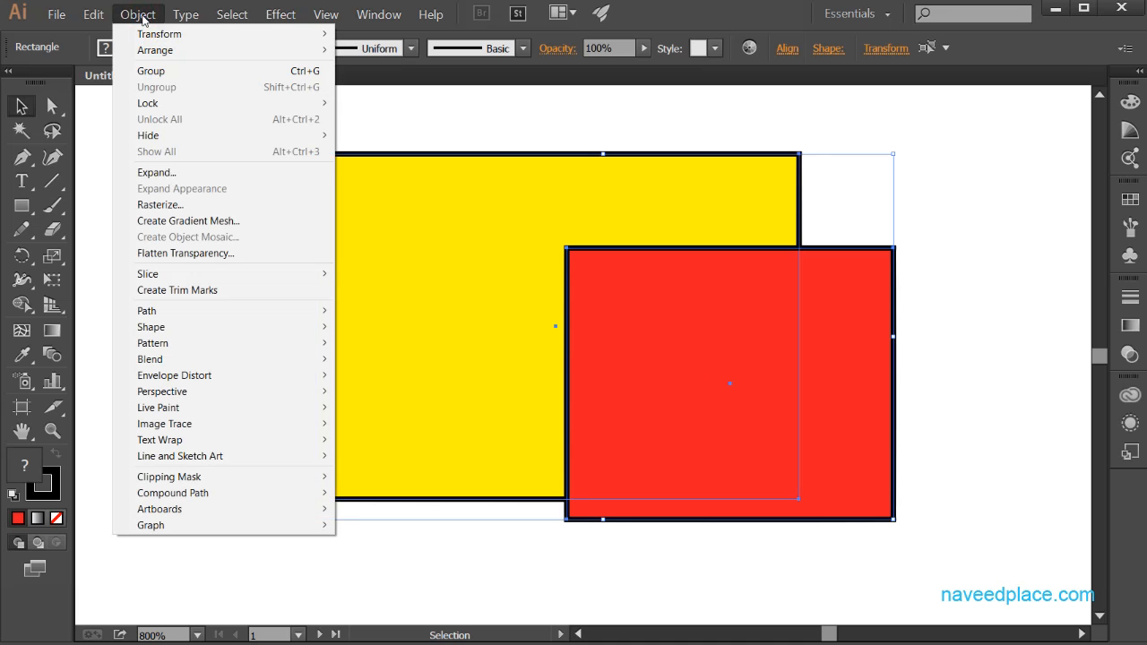
pyautogui.click(150, 72)
pyautogui.click(159, 250)
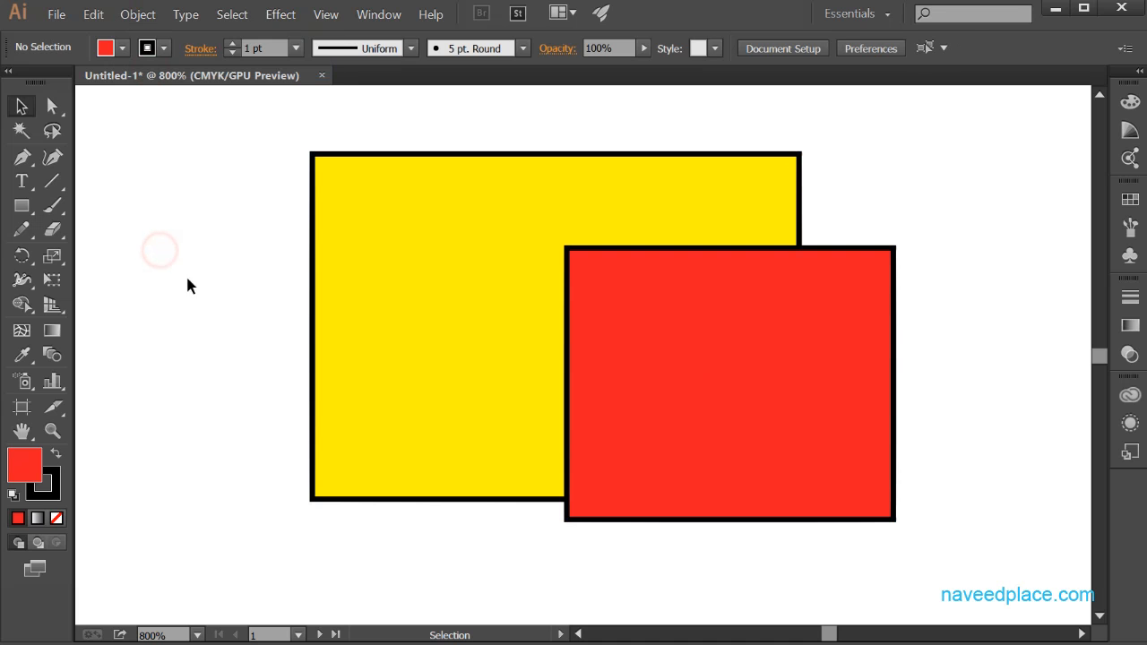
# Move the grouped rectangles together to the left and slightly down, pulling on either the yellow or the red member.
pyautogui.moveTo(403, 404); pyautogui.dragTo(438, 418)
pyautogui.click(457, 562)
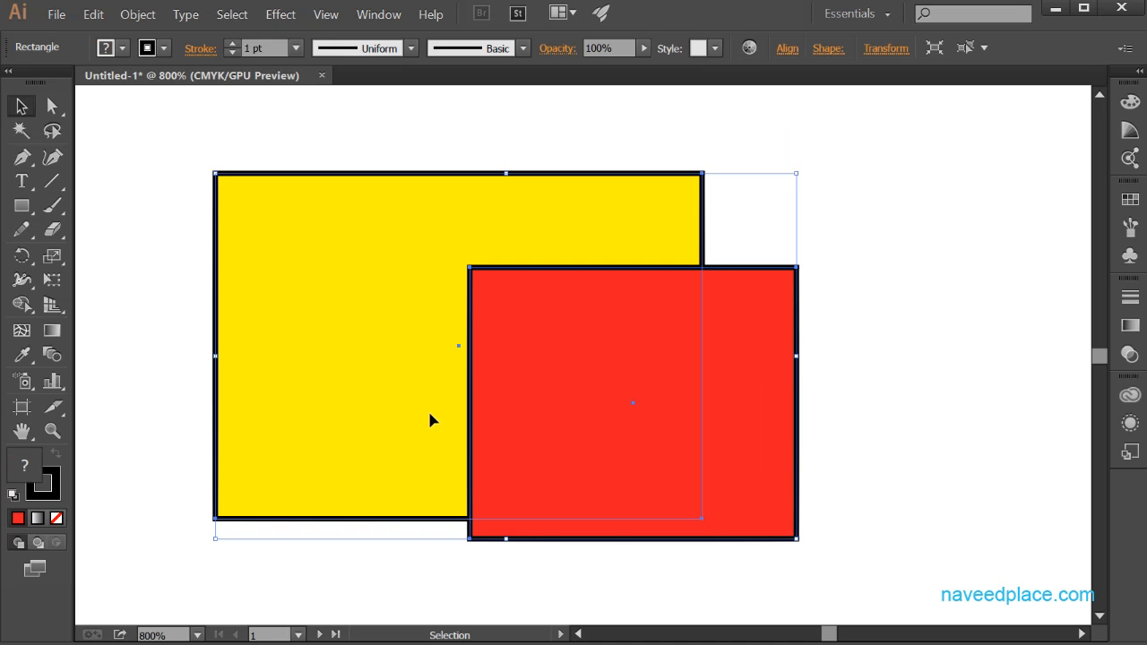
pyautogui.click(902, 364)
pyautogui.click(595, 352)
pyautogui.click(875, 451)
pyautogui.moveTo(764, 502); pyautogui.dragTo(718, 477)
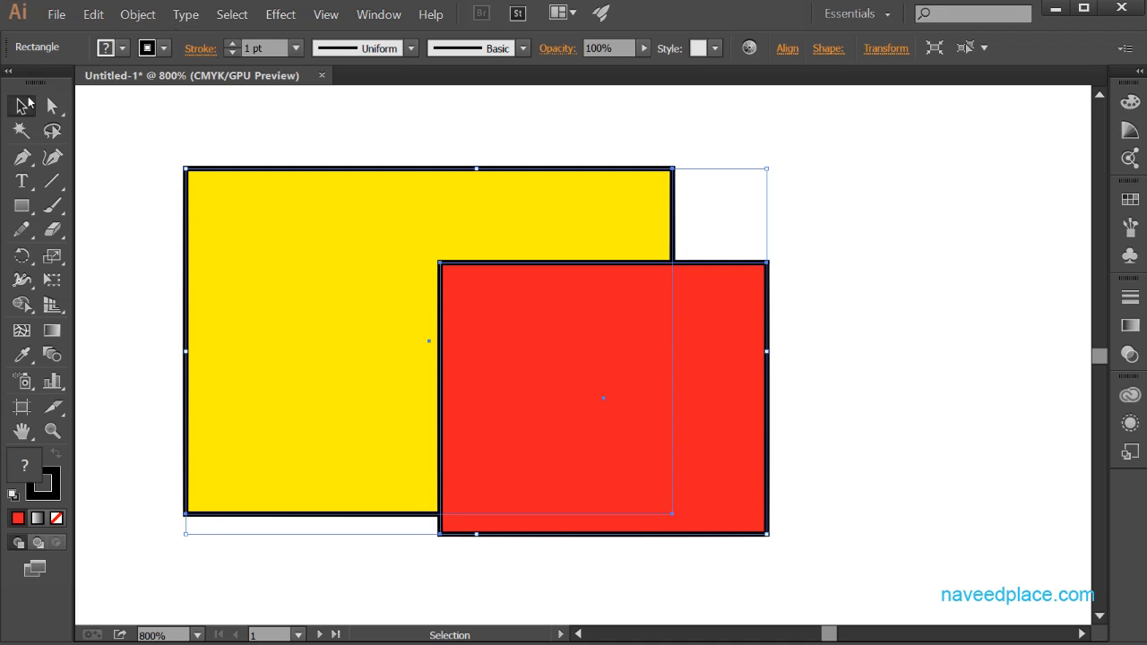
# Move only the red rectangle to the right within the group, using the Group Selection tool.
pyautogui.click(51, 106)
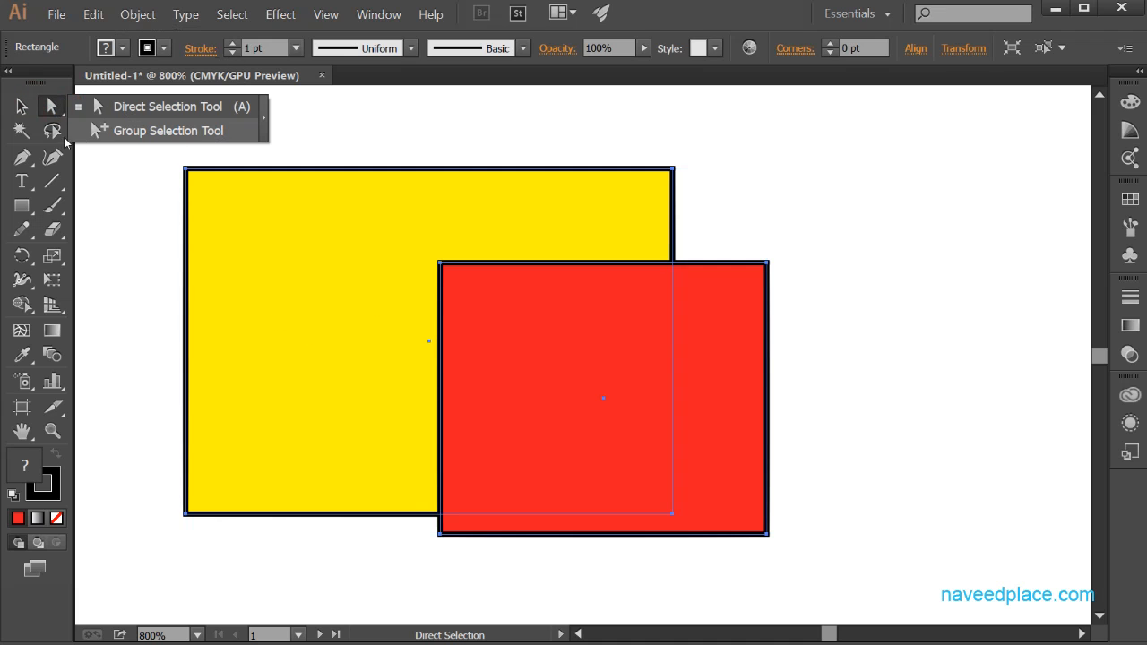
pyautogui.click(164, 134)
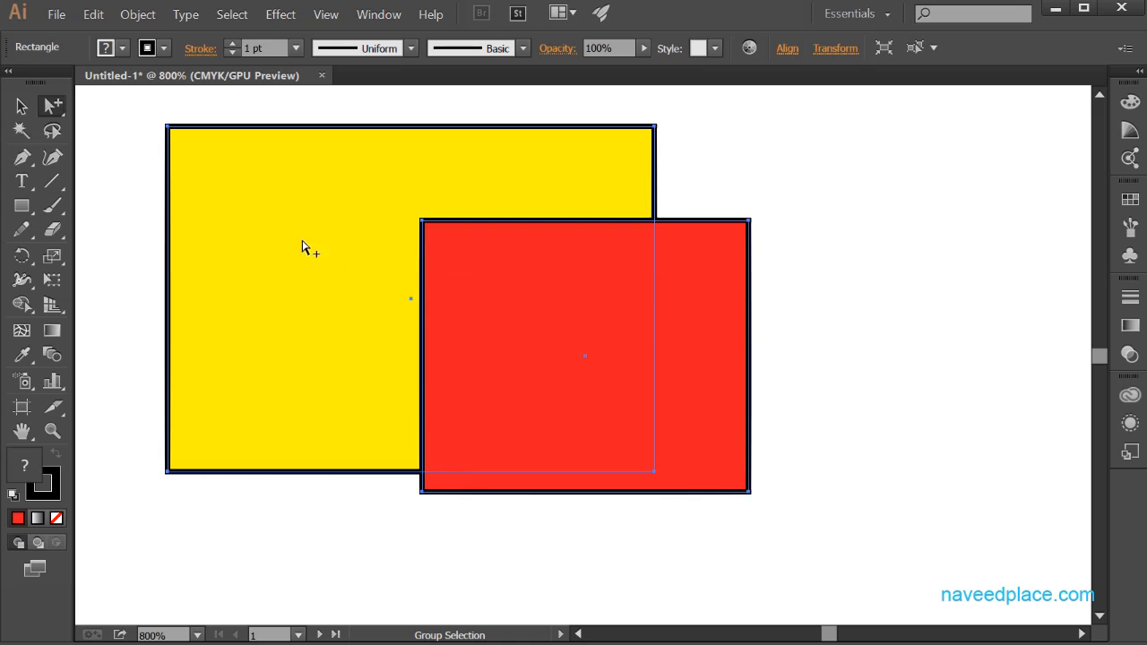
pyautogui.click(760, 335)
pyautogui.moveTo(463, 327); pyautogui.dragTo(728, 382)
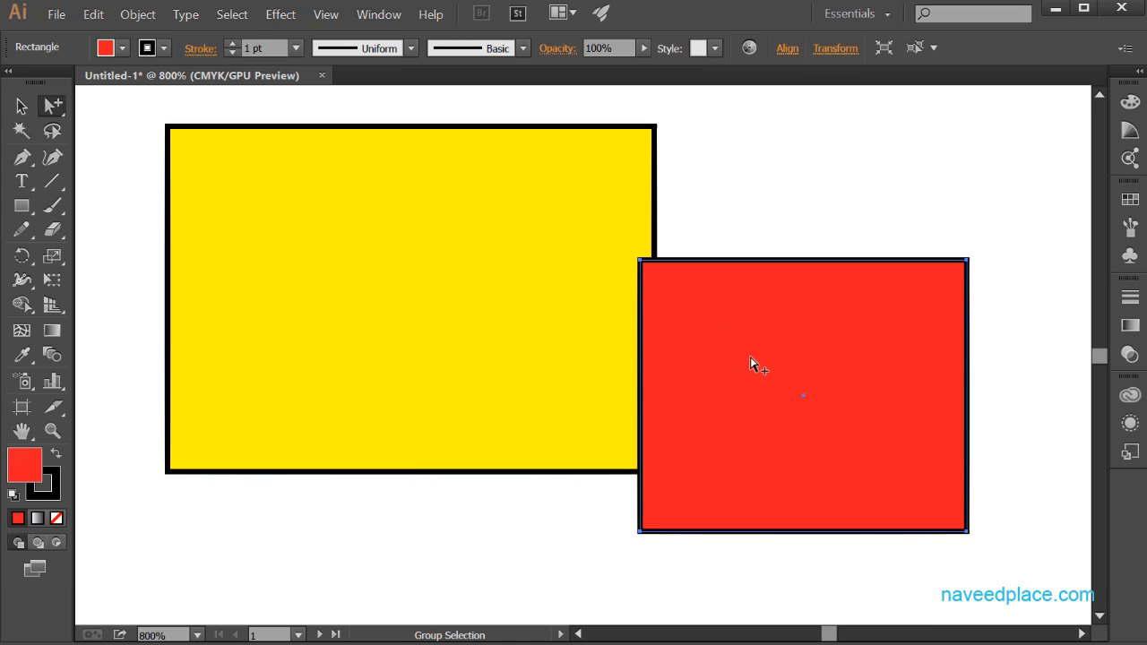
# Move only the yellow rectangle away from the red one within the group, keeping the Group Selection tool.
pyautogui.click(54, 108)
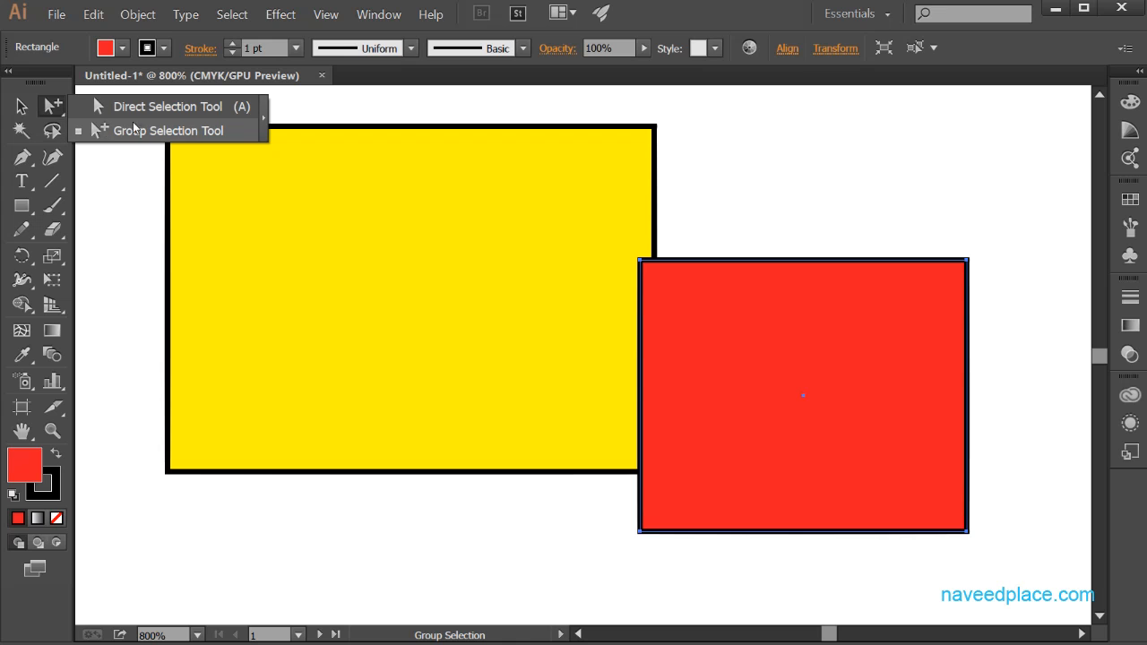
pyautogui.click(130, 219)
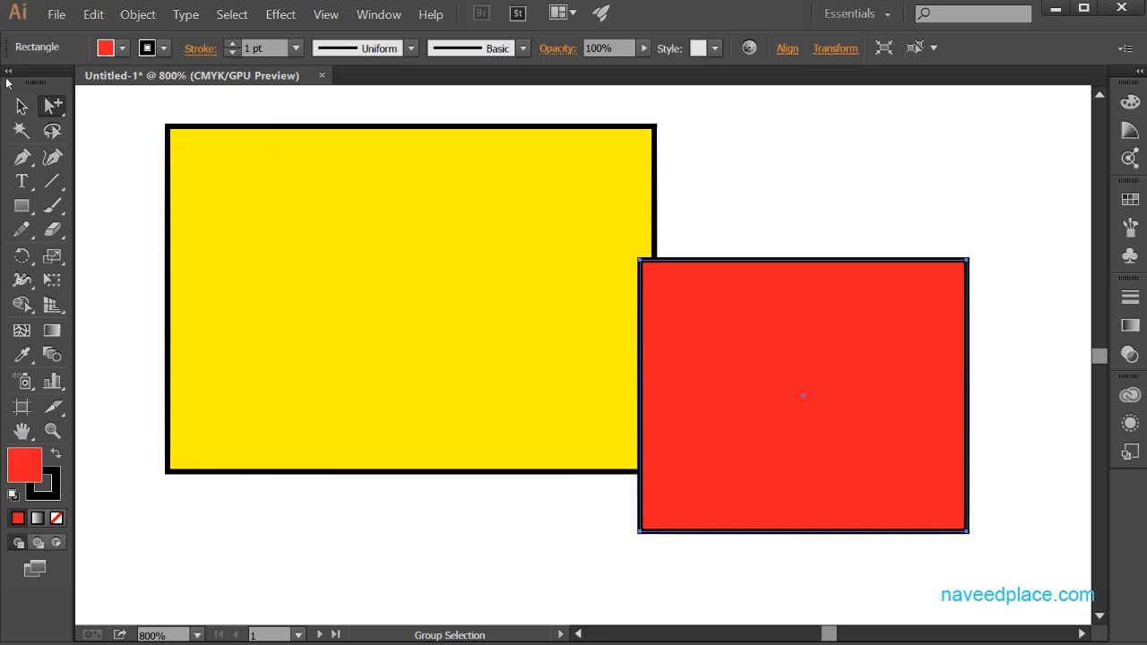
pyautogui.click(137, 15)
pyautogui.click(614, 369)
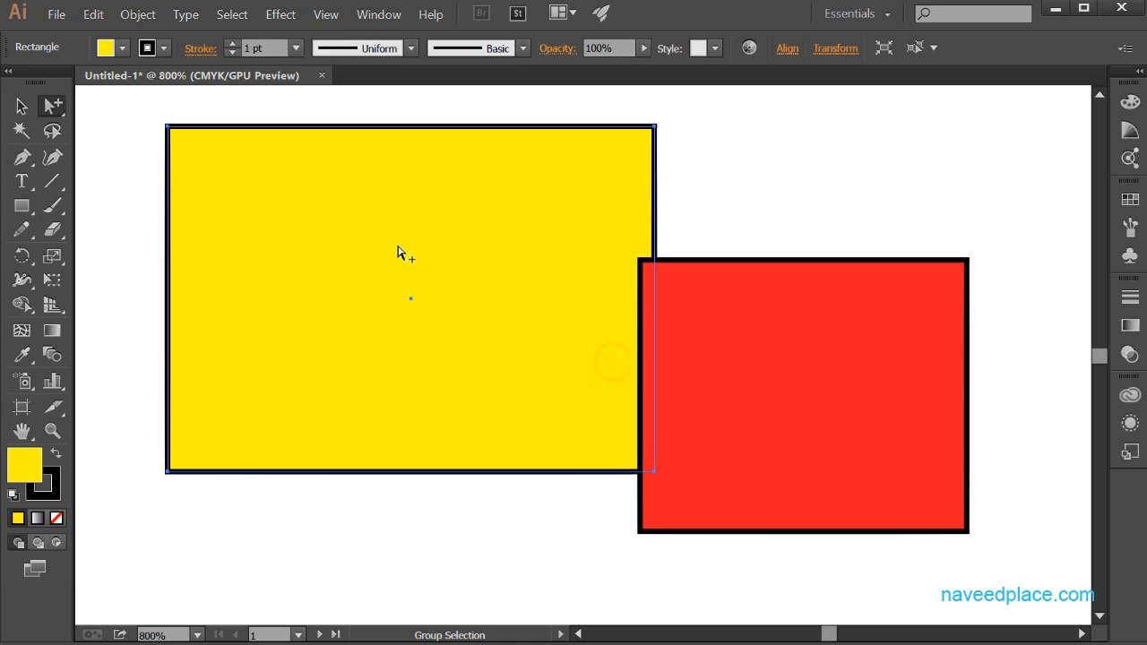
# Move the whole group with the Selection tool so that both separated rectangles fit in view.
pyautogui.click(20, 106)
pyautogui.click(322, 197)
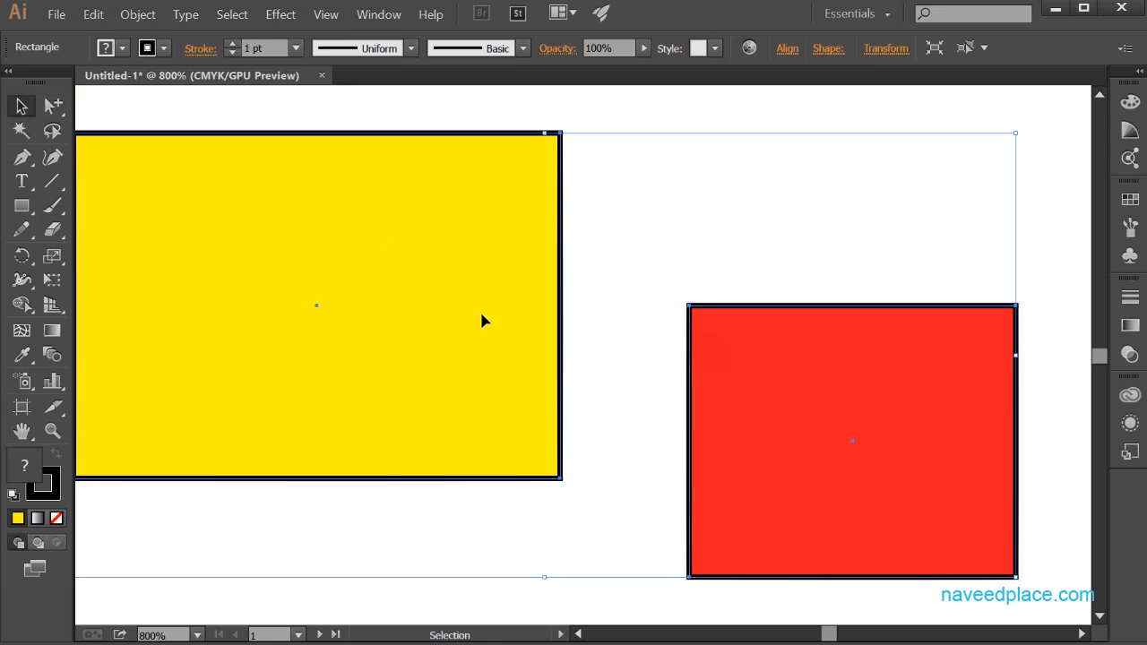
pyautogui.moveTo(481, 320); pyautogui.dragTo(636, 382)
pyautogui.moveTo(571, 361); pyautogui.dragTo(427, 329)
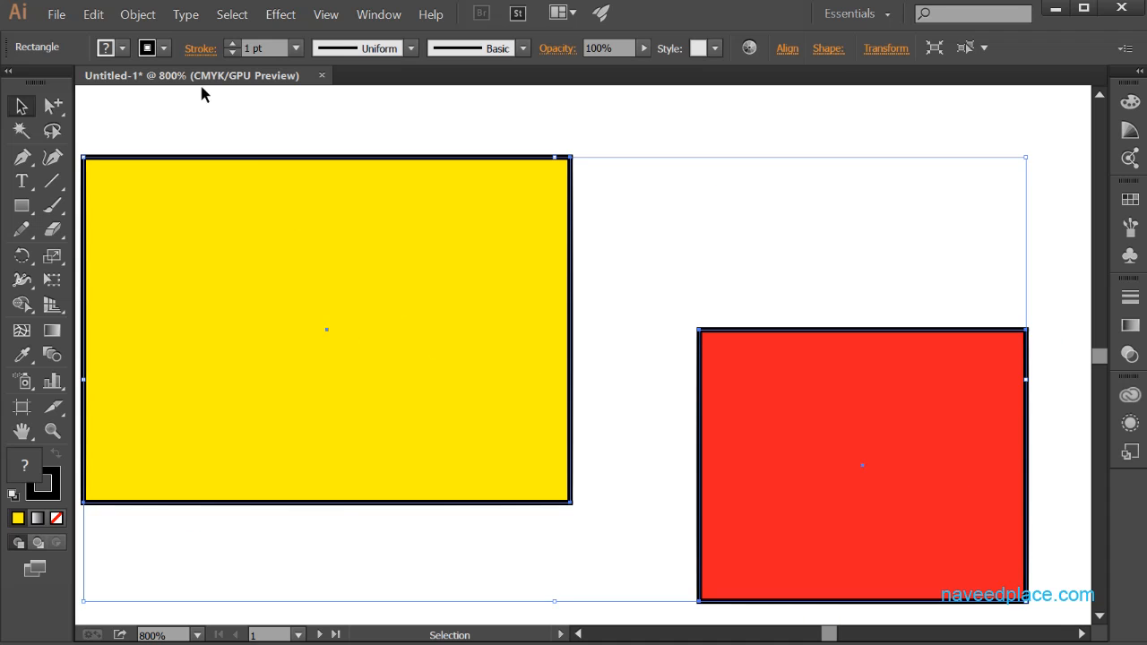
# Ungroup the yellow and red rectangles.
pyautogui.click(148, 20)
pyautogui.click(183, 91)
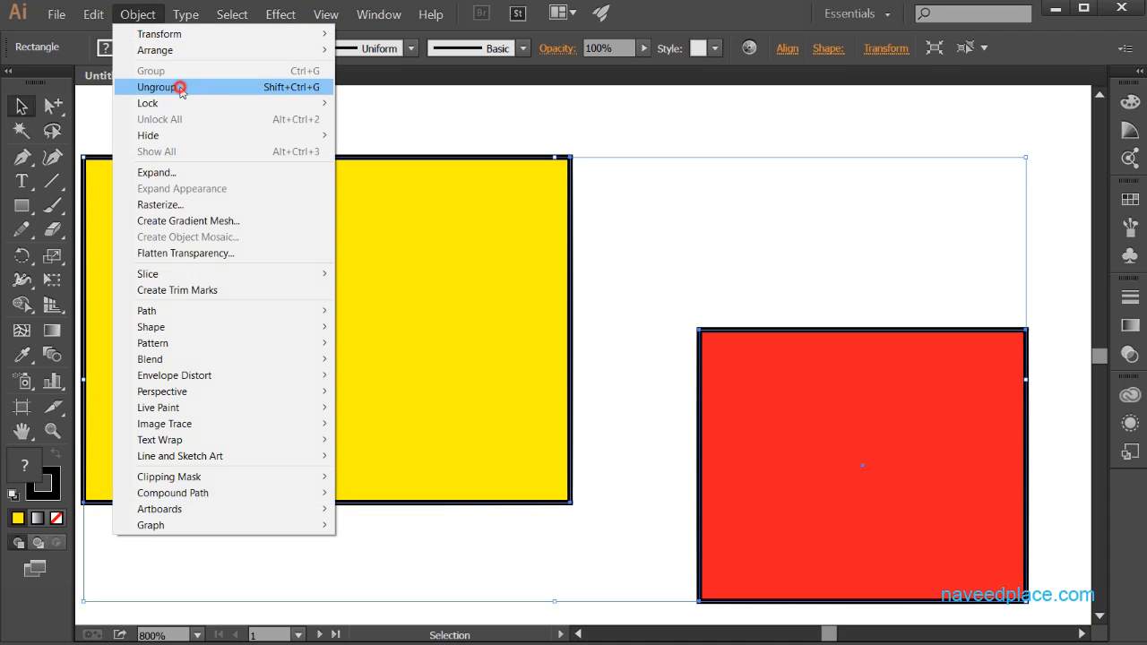
# Move the ungrouped yellow rectangle up and to the right, and move the red rectangle over its lower-right corner.
pyautogui.click(540, 131)
pyautogui.moveTo(511, 247); pyautogui.dragTo(651, 193)
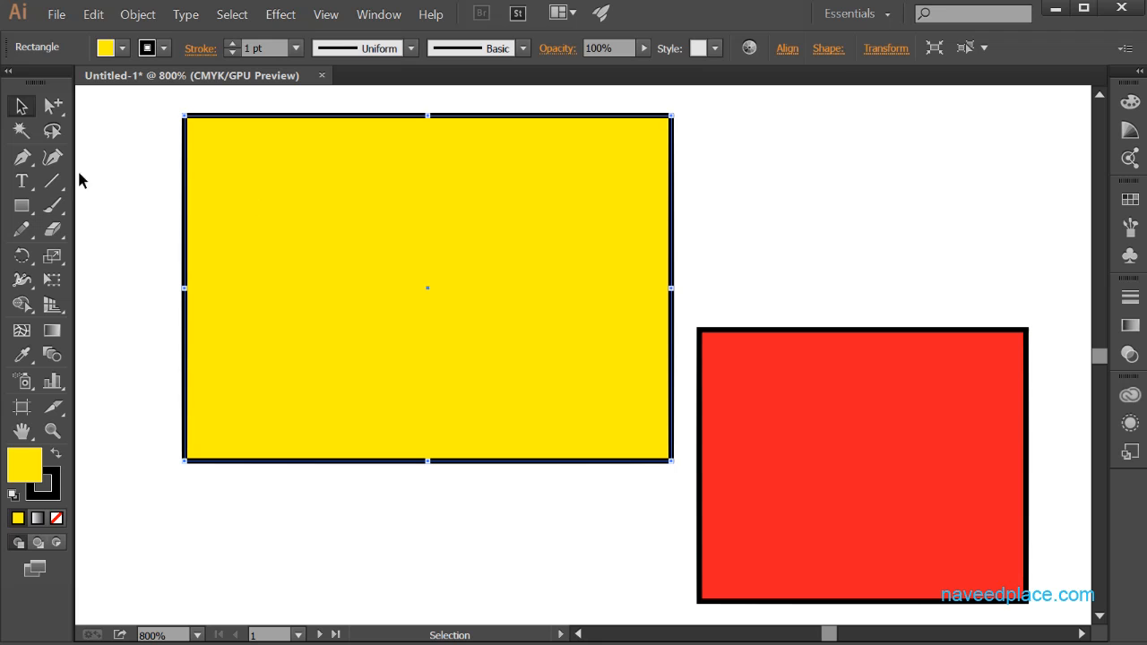
pyautogui.click(415, 280)
pyautogui.moveTo(370, 269)
pyautogui.mouseDown()
pyautogui.moveTo(361, 257)
pyautogui.moveTo(384, 256)
pyautogui.moveTo(372, 258)
pyautogui.mouseUp()
pyautogui.moveTo(755, 384); pyautogui.dragTo(551, 272)
# Lock the selected red rectangle.
pyautogui.click(138, 15)
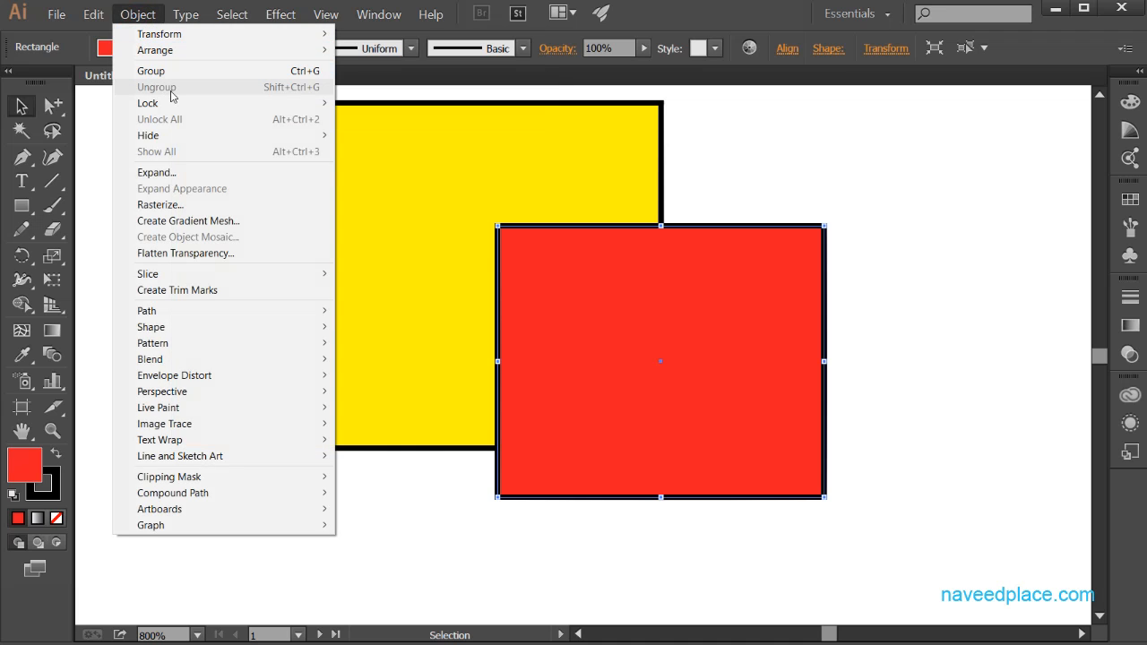
pyautogui.moveTo(171, 108)
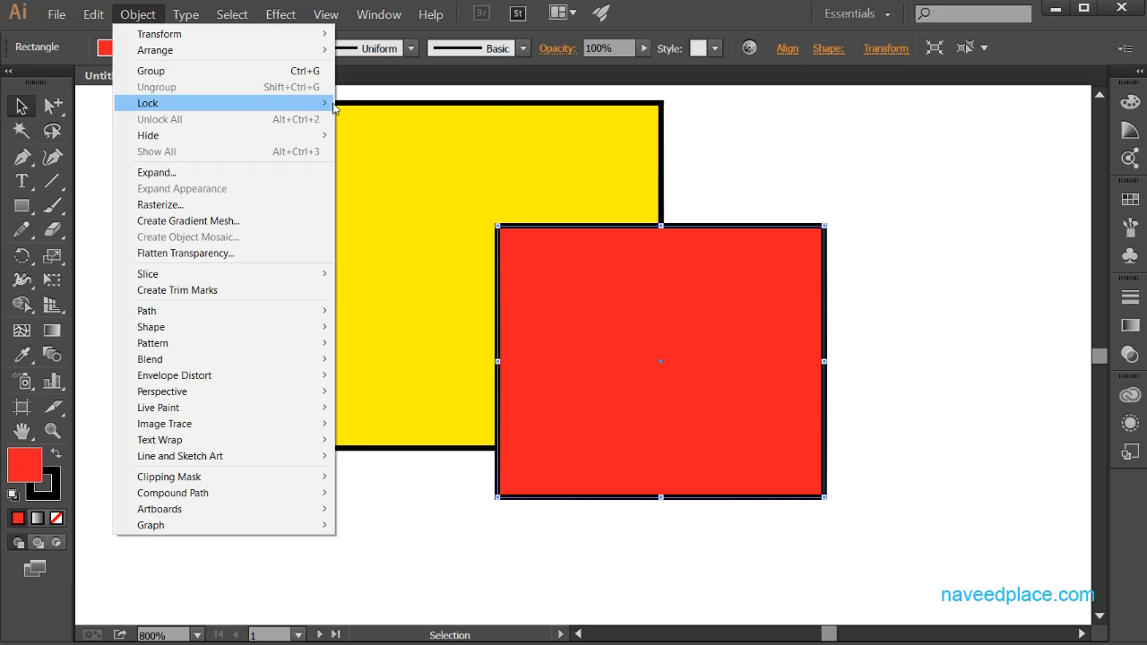
pyautogui.click(363, 105)
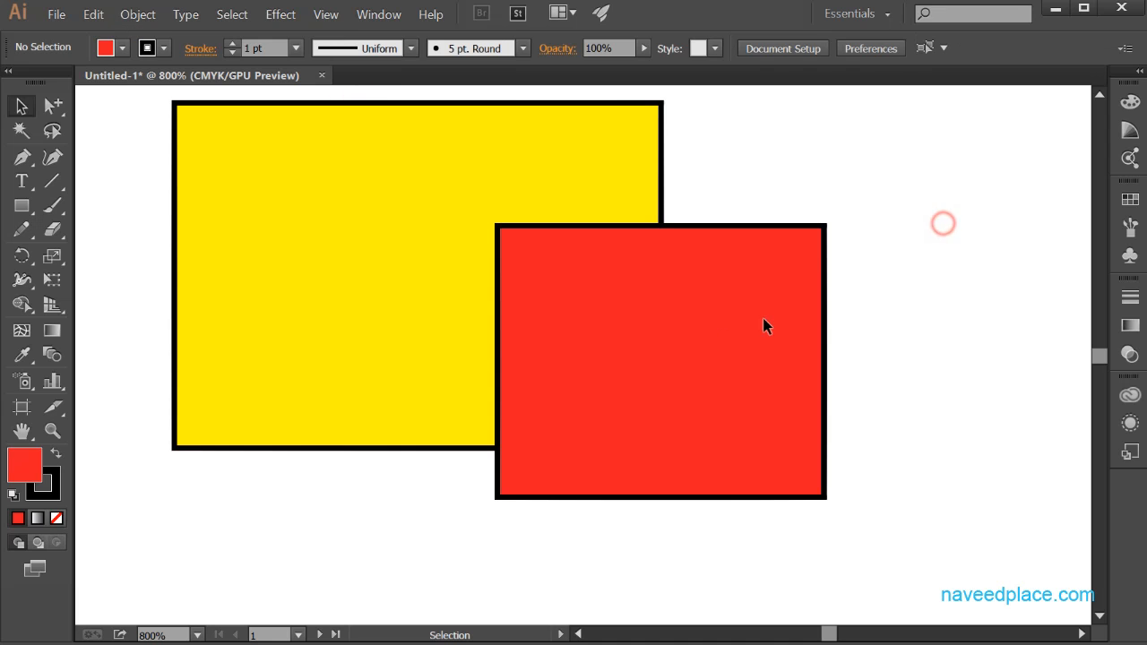
# Test the lock by selecting all artwork and trying to select and move the red rectangle.
pyautogui.hotkey('ctrl', 'a')
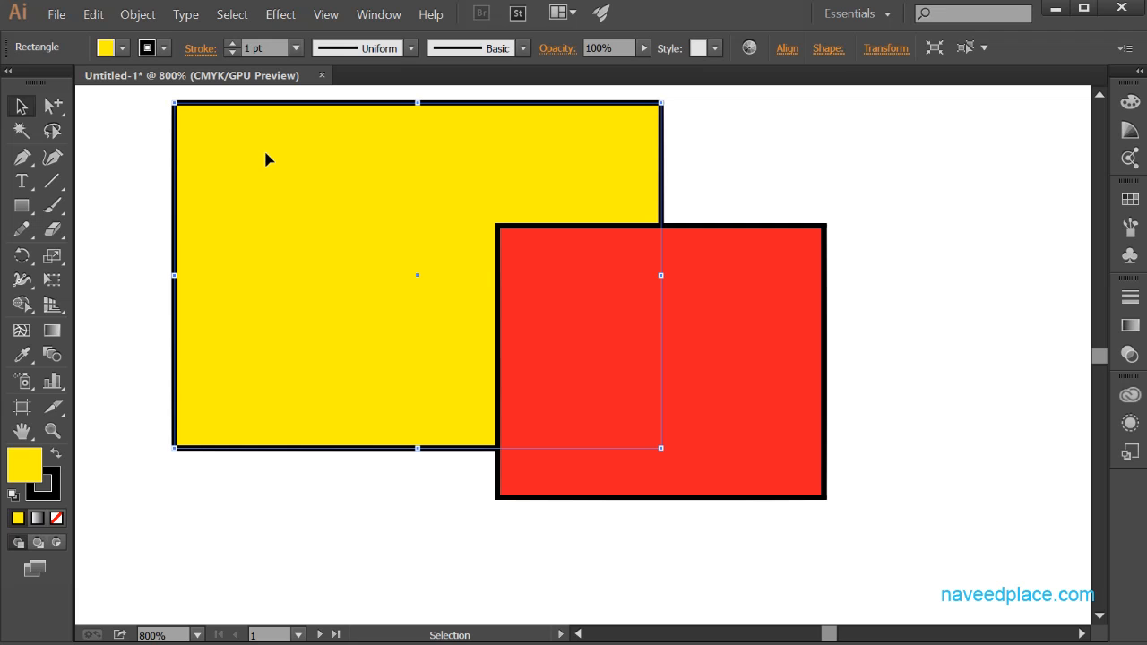
pyautogui.click(800, 311)
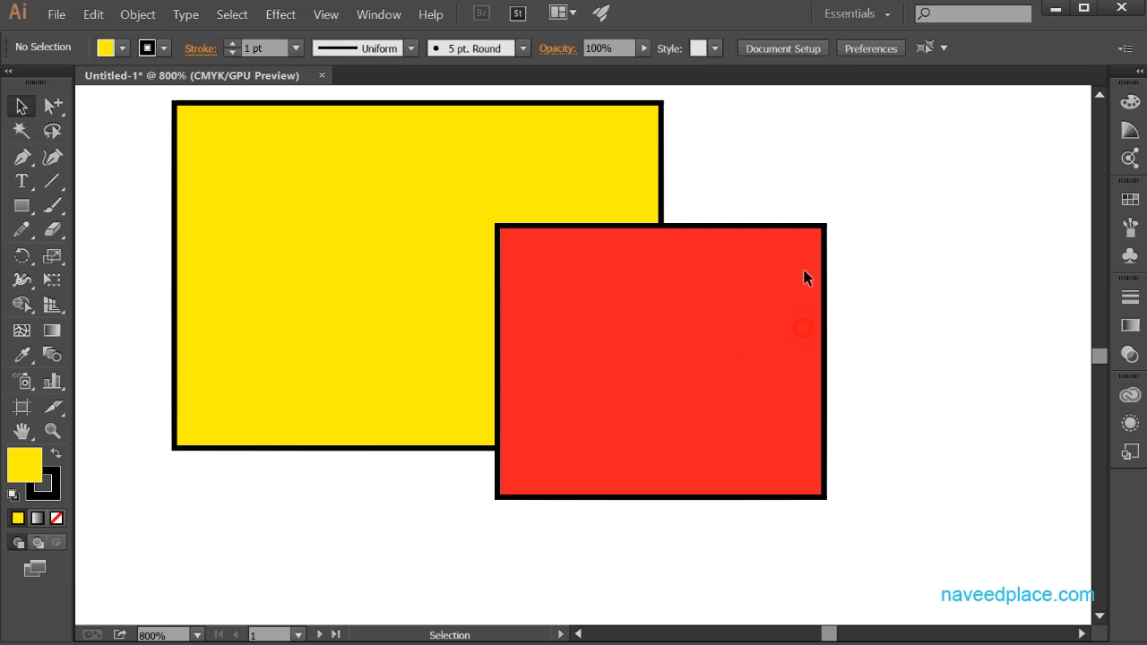
pyautogui.moveTo(773, 180); pyautogui.dragTo(941, 524)
pyautogui.moveTo(759, 180); pyautogui.dragTo(859, 484)
pyautogui.moveTo(755, 271); pyautogui.dragTo(780, 466)
pyautogui.moveTo(762, 201); pyautogui.dragTo(767, 553)
# Unlock all locked artwork and move the red rectangle slightly up and to the left over the yellow one.
pyautogui.click(138, 14)
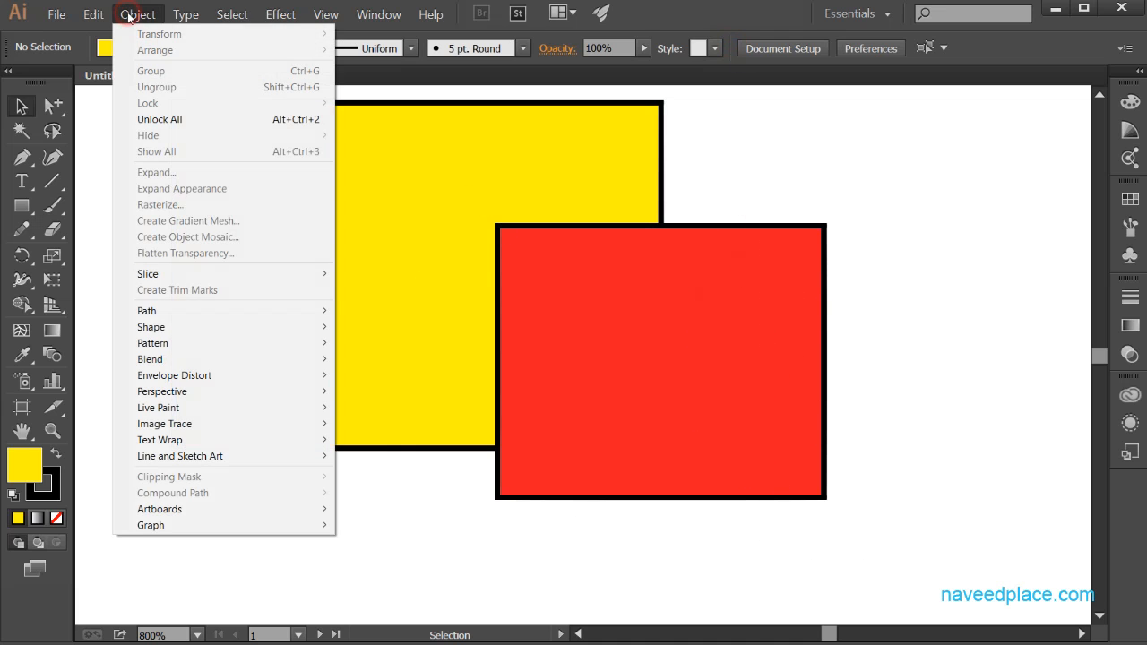
pyautogui.click(150, 122)
pyautogui.click(1064, 418)
pyautogui.moveTo(666, 362); pyautogui.dragTo(642, 348)
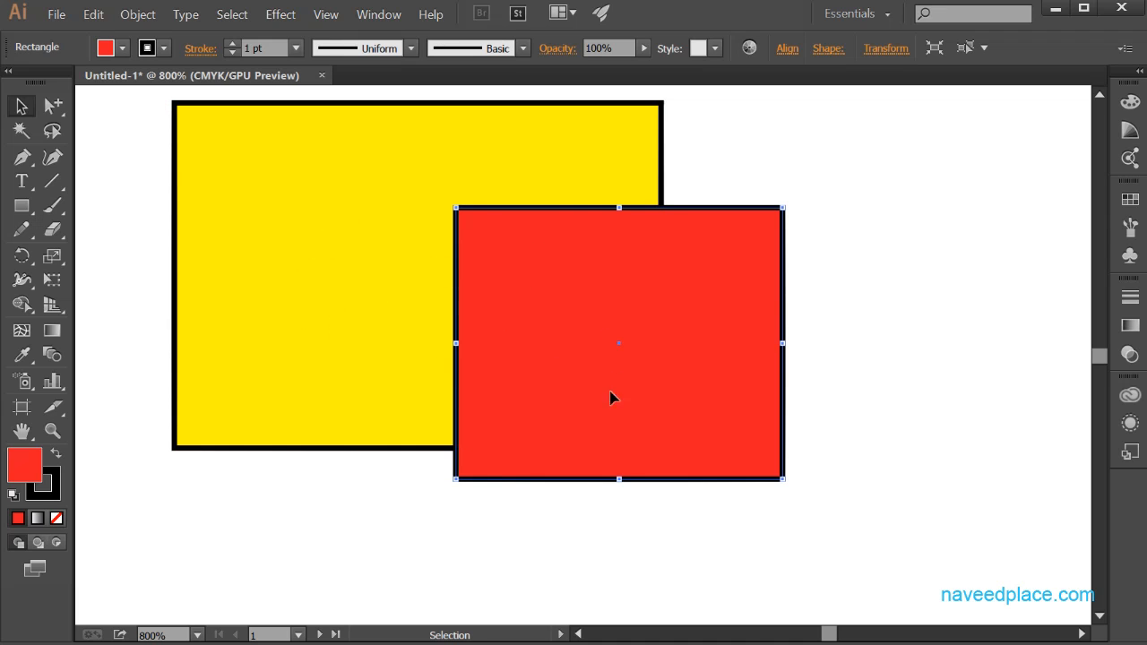
# Hide the selected red rectangle.
pyautogui.click(140, 15)
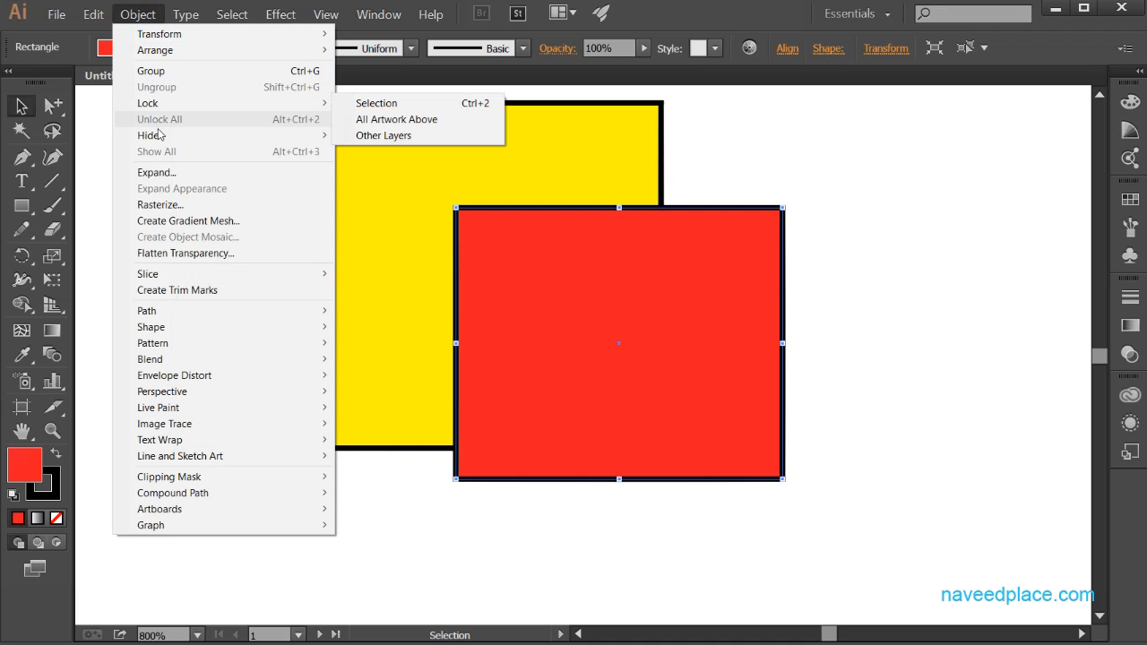
pyautogui.moveTo(160, 137)
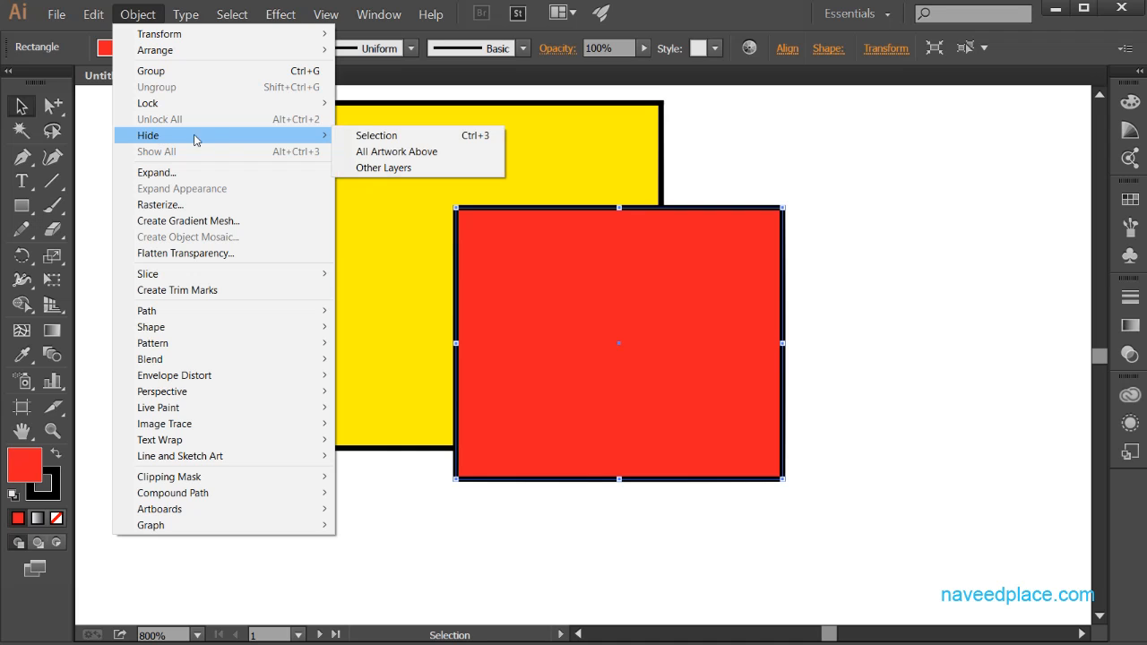
pyautogui.click(346, 140)
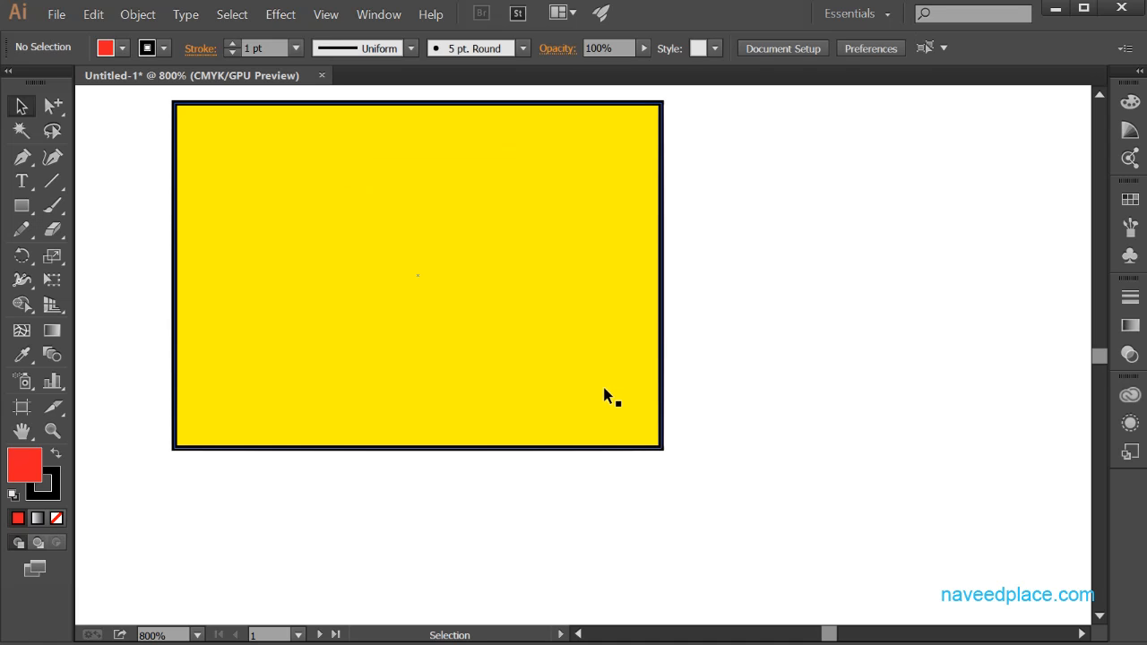
# Show all hidden artwork again and clear the selection.
pyautogui.click(145, 18)
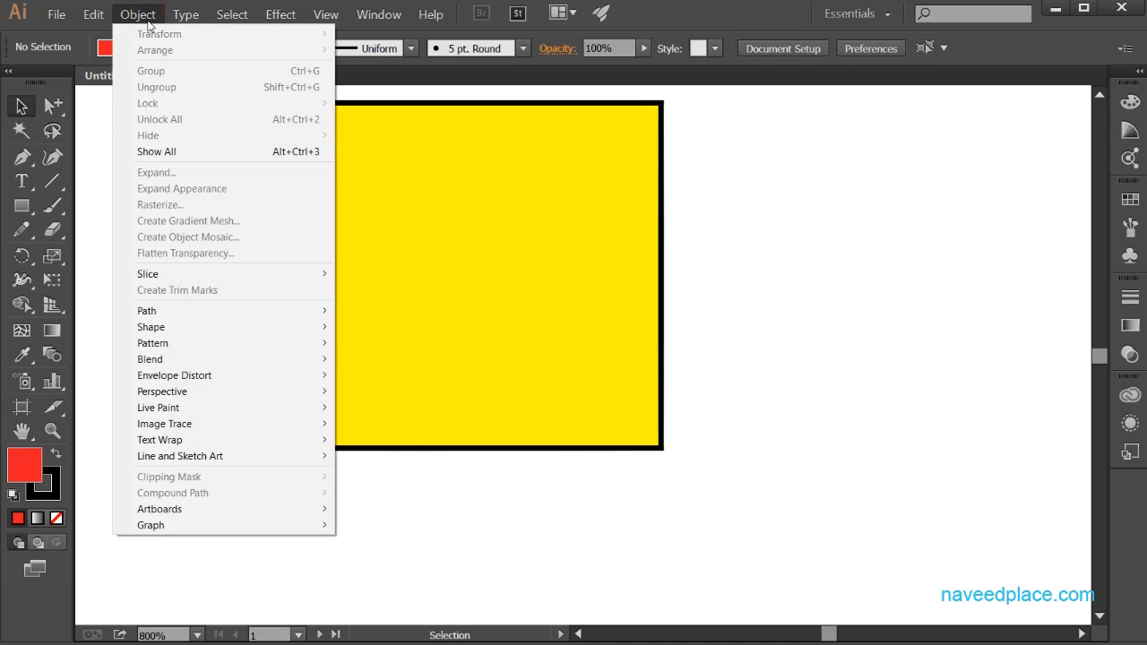
pyautogui.click(175, 158)
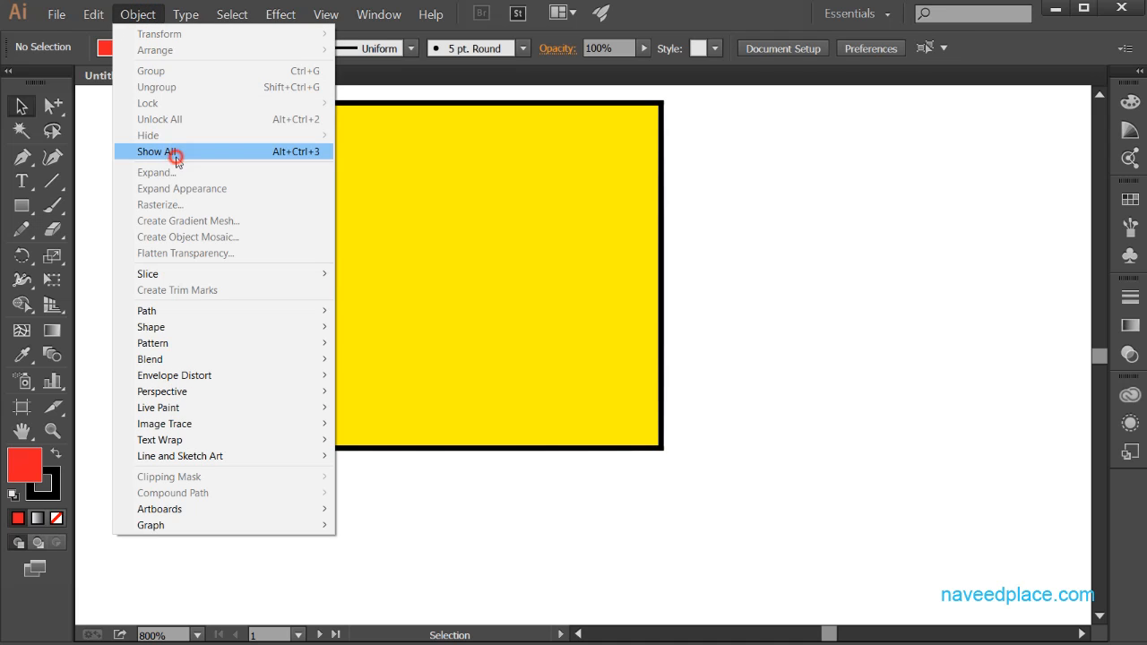
pyautogui.click(945, 436)
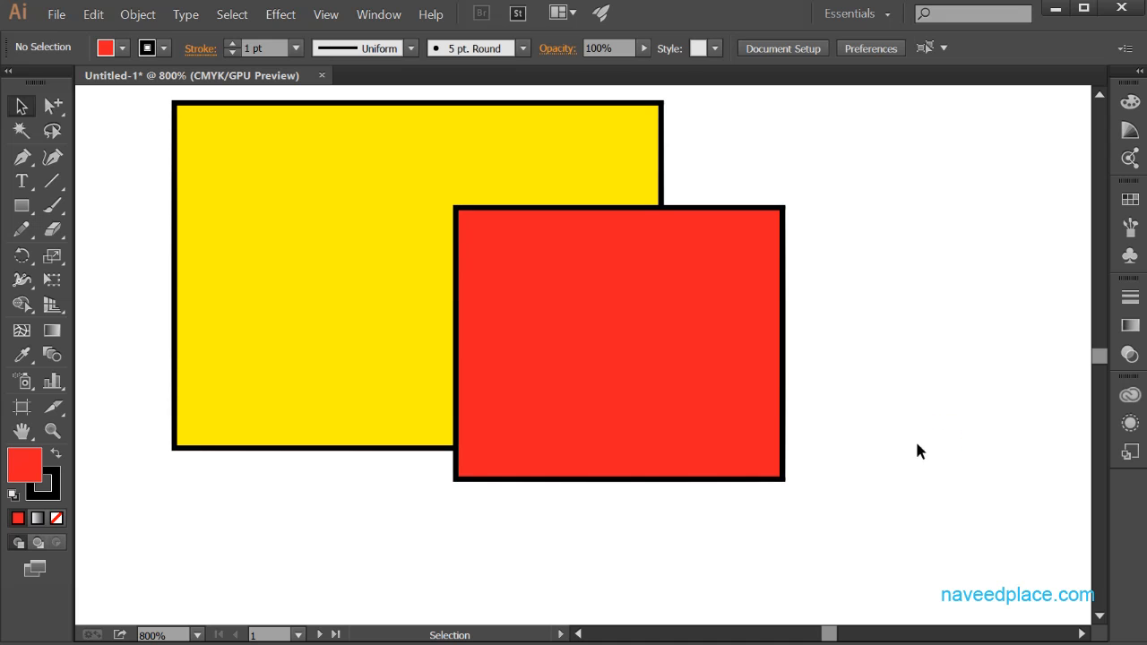
# Open the list of Object commands with nothing selected.
pyautogui.click(139, 15)
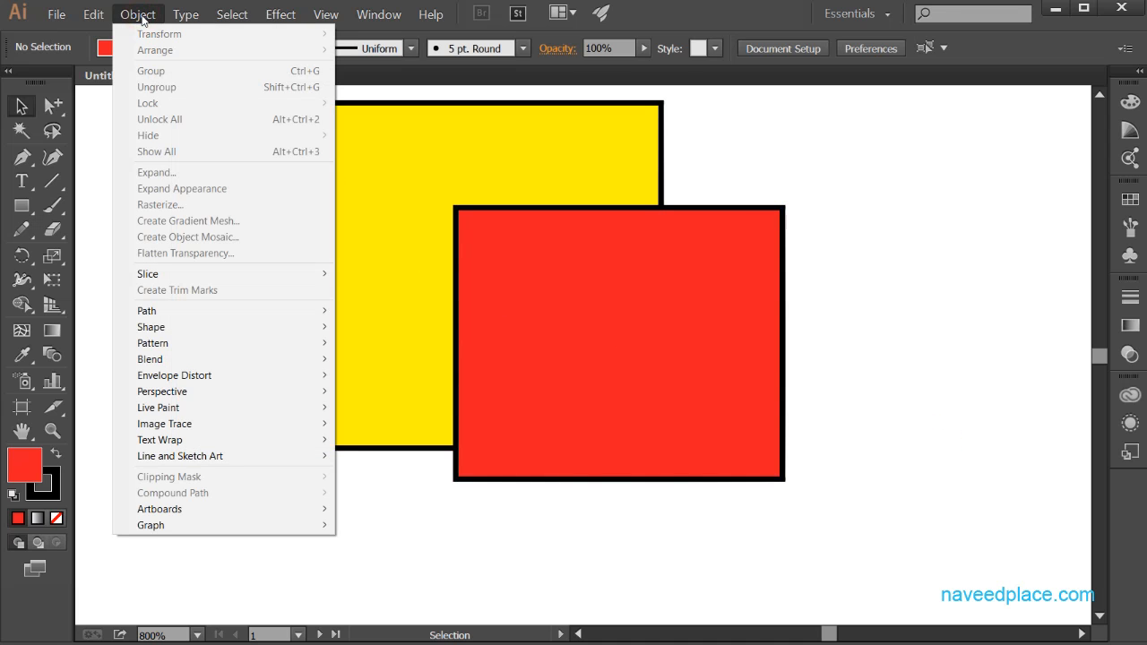